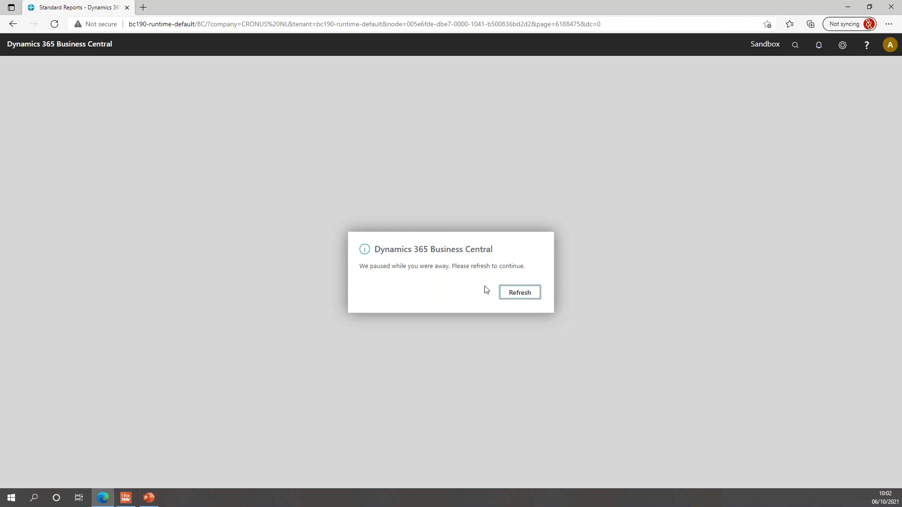
# Refresh the paused session and sign in with the saved user name and password.
pyautogui.click(524, 295)
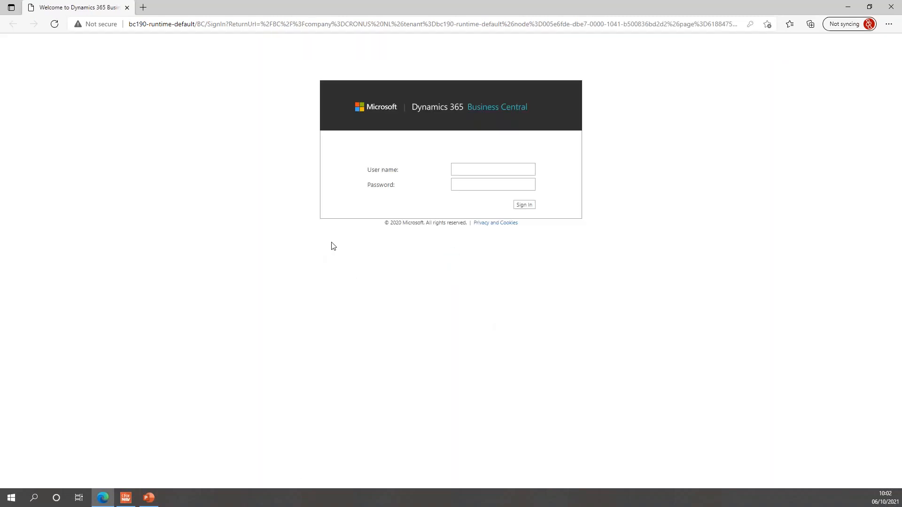
pyautogui.click(479, 169)
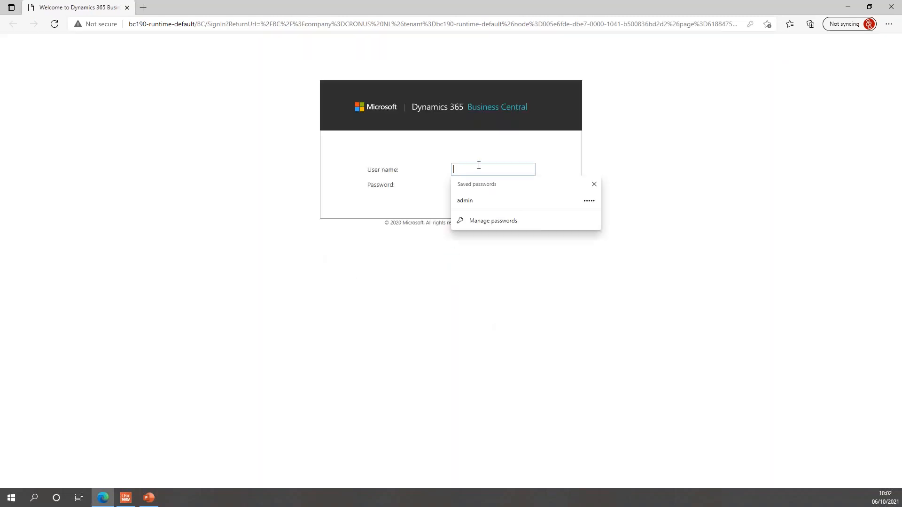
pyautogui.click(500, 208)
pyautogui.click(526, 206)
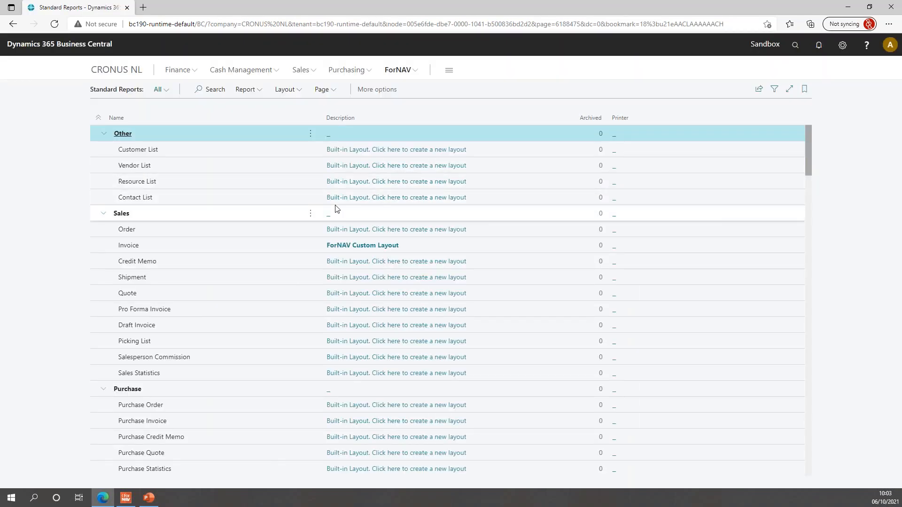
# Download the ForNAV custom layout of the Sales Invoice report and open the file in the report designer.
pyautogui.click(233, 245)
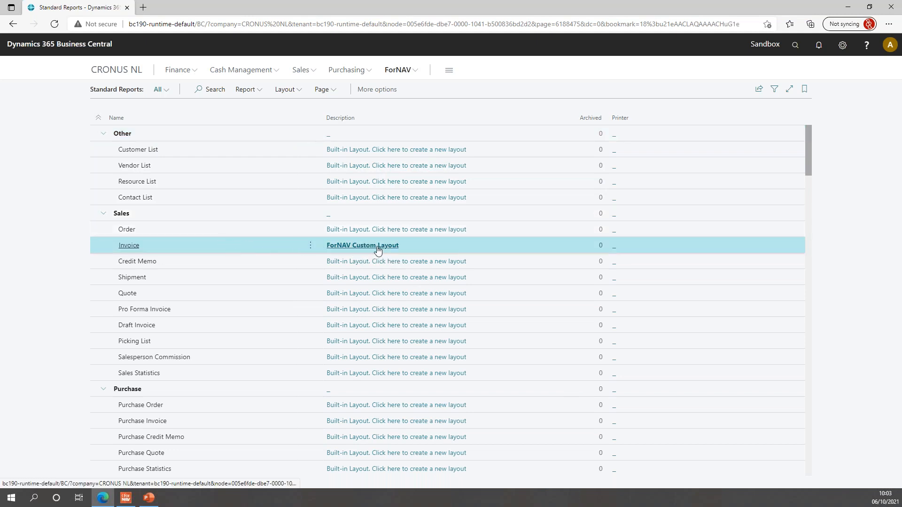
pyautogui.click(363, 245)
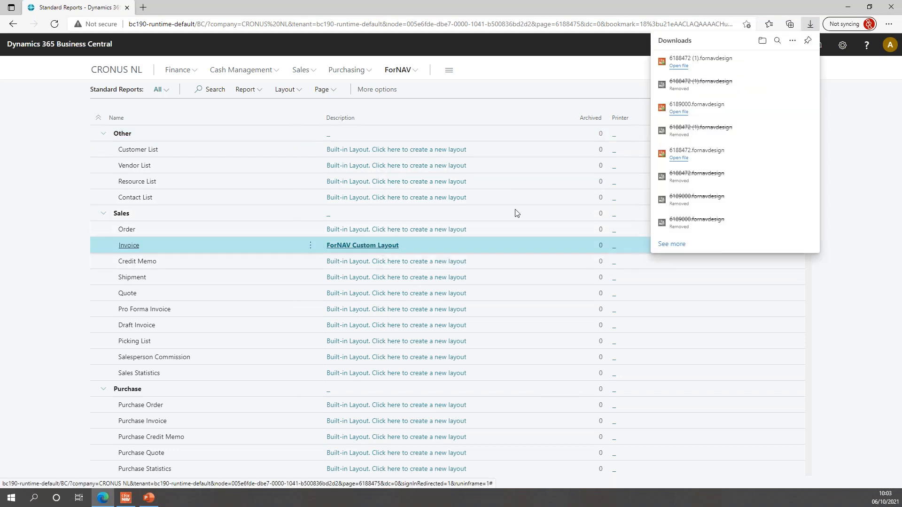
pyautogui.click(678, 66)
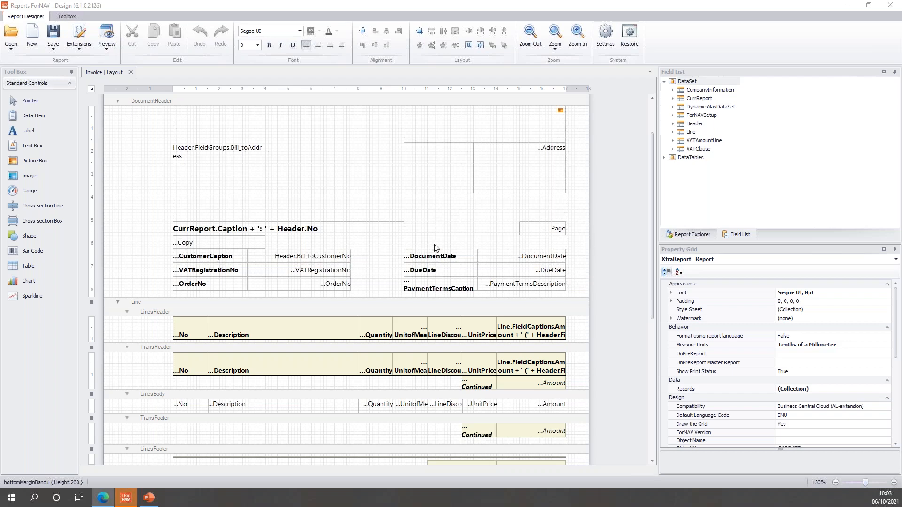
# Add the CurrencyCode field of the Header record to the DocumentHeader section, between the bill-to address and the company address.
pyautogui.scroll(2, 442, 240)
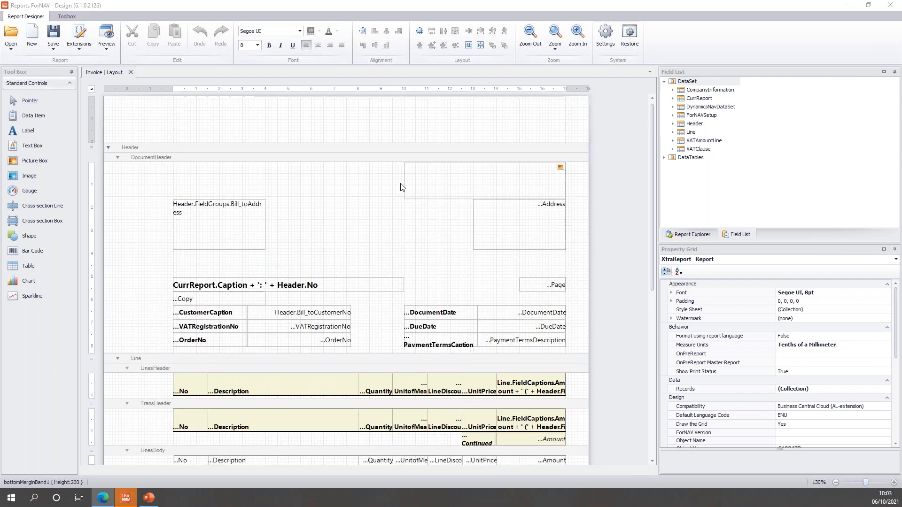
pyautogui.click(341, 165)
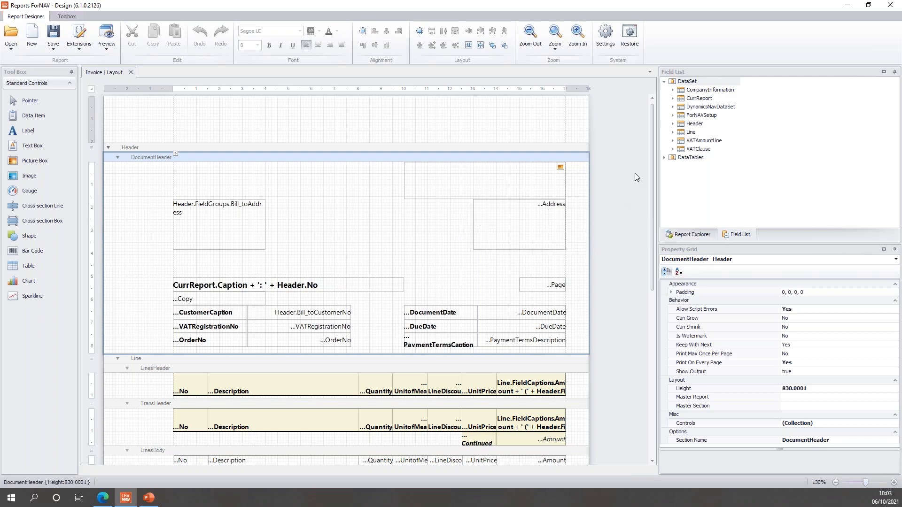
pyautogui.click(672, 125)
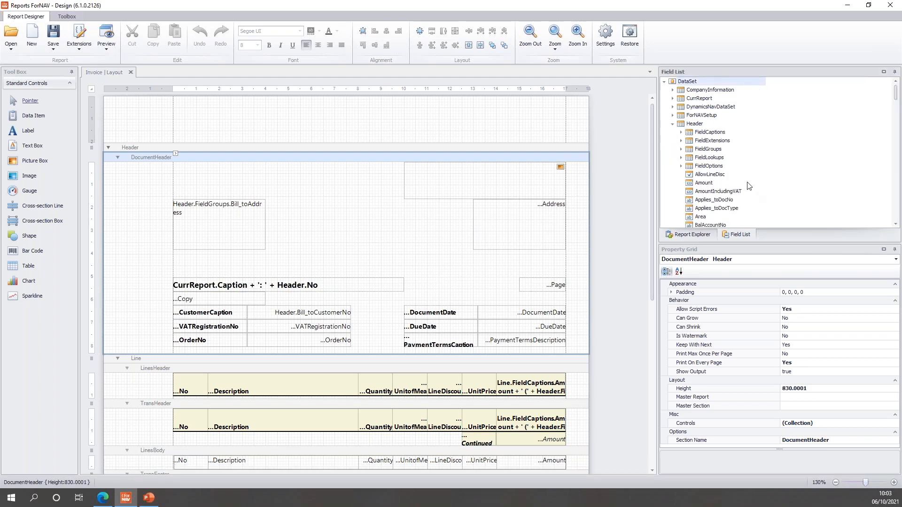
pyautogui.click(722, 193)
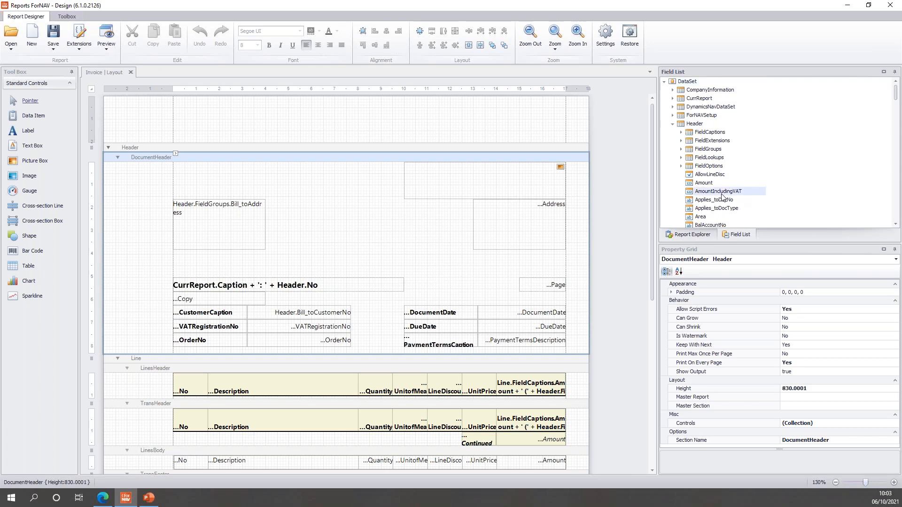
pyautogui.write('cu')
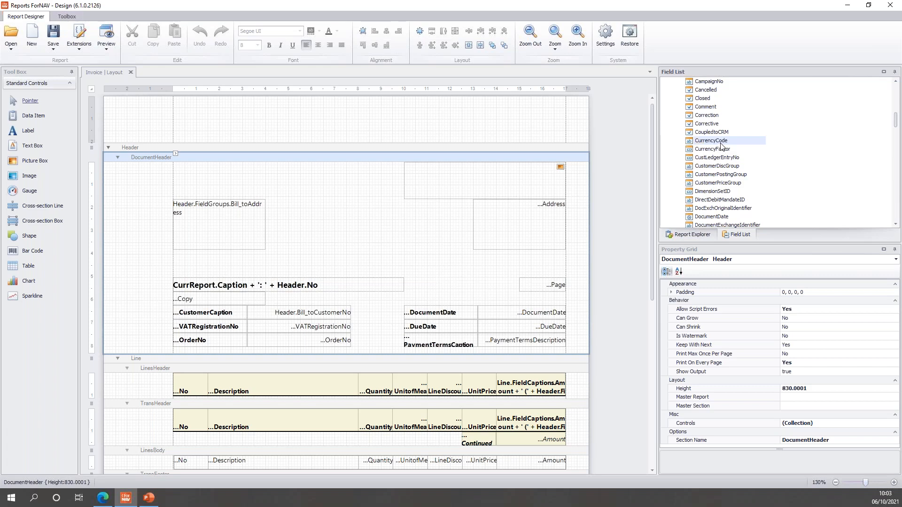
pyautogui.moveTo(721, 143); pyautogui.dragTo(395, 203)
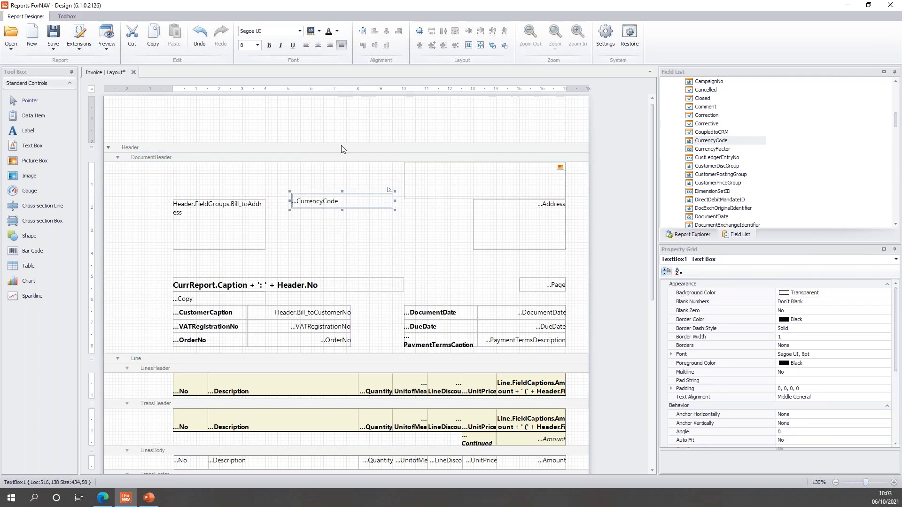
# Give the new CurrencyCode text box a yellow background.
pyautogui.click(320, 31)
pyautogui.click(343, 75)
pyautogui.click(338, 149)
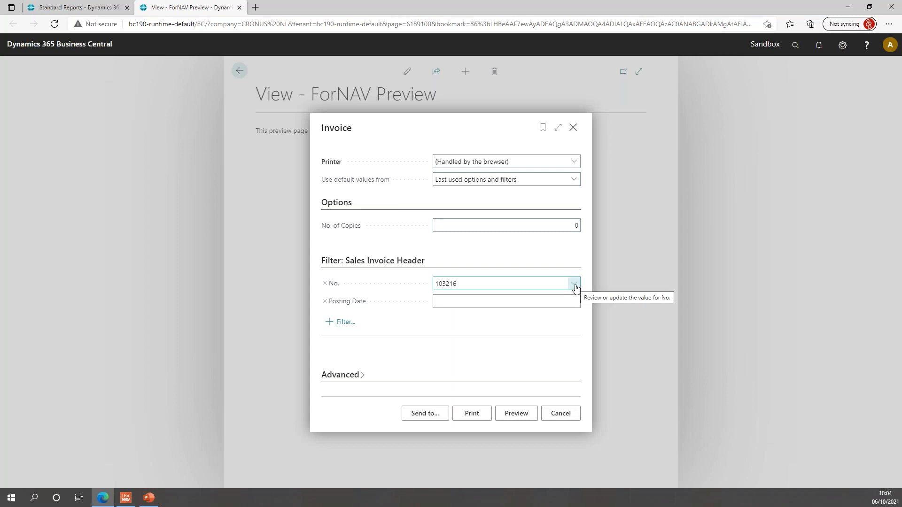
# Preview the report for invoice 103216, enlarge it to check the currency code box, and close the preview.
pyautogui.click(524, 410)
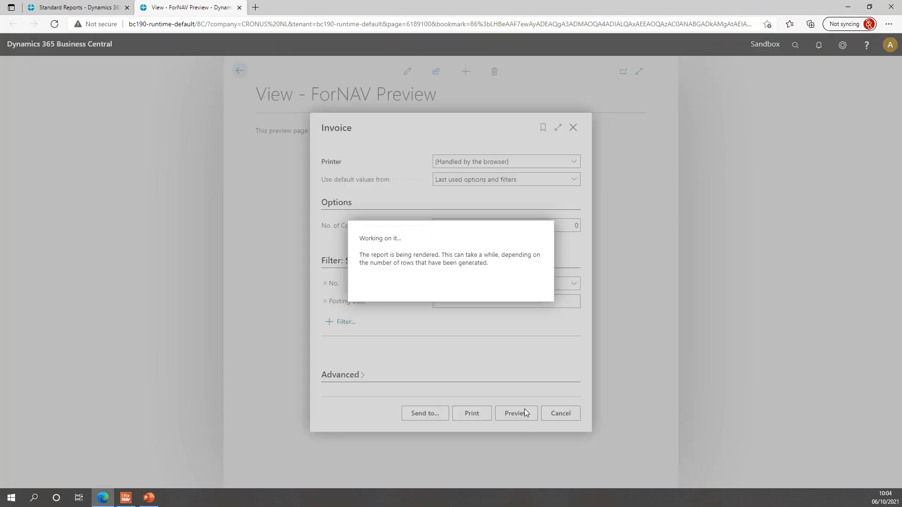
pyautogui.click(440, 456)
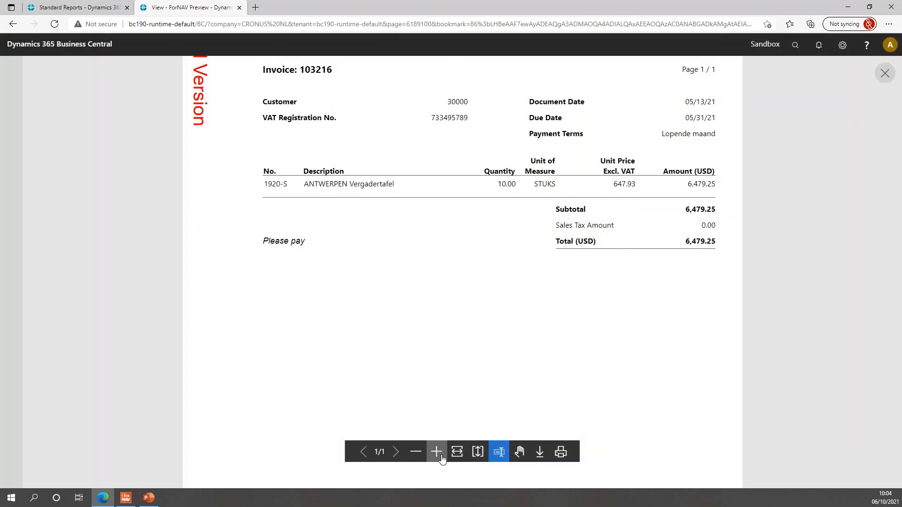
pyautogui.click(442, 457)
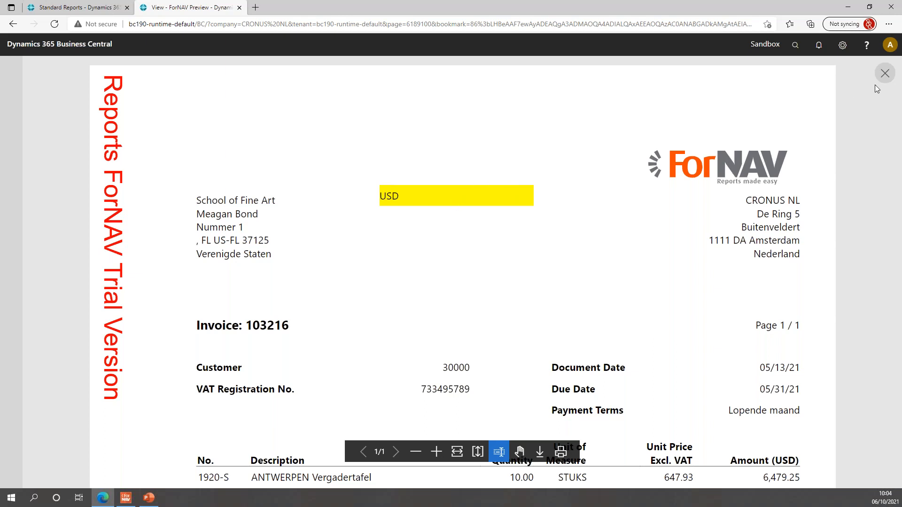
pyautogui.click(884, 74)
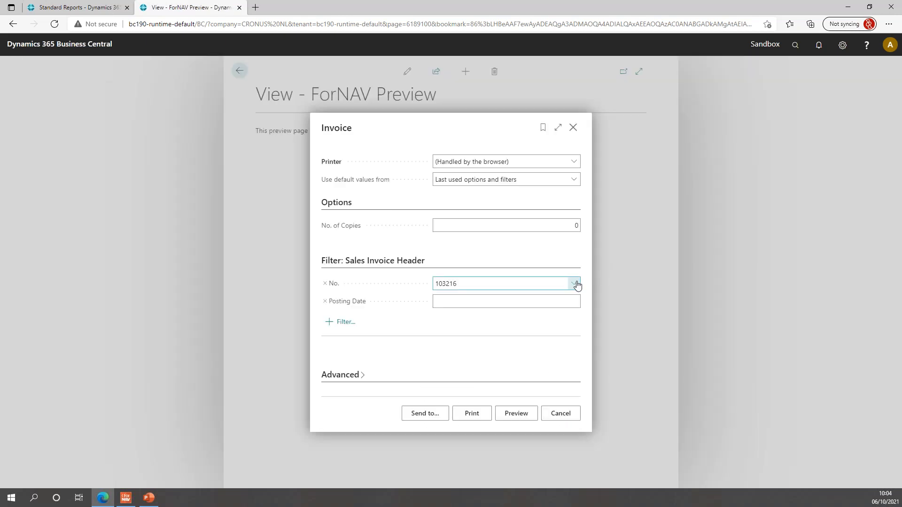
# Preview the report for posted invoice 103193, chosen from the full list, examine the yellow currency box, and close the preview page.
pyautogui.click(577, 285)
pyautogui.scroll(-10, 492, 347)
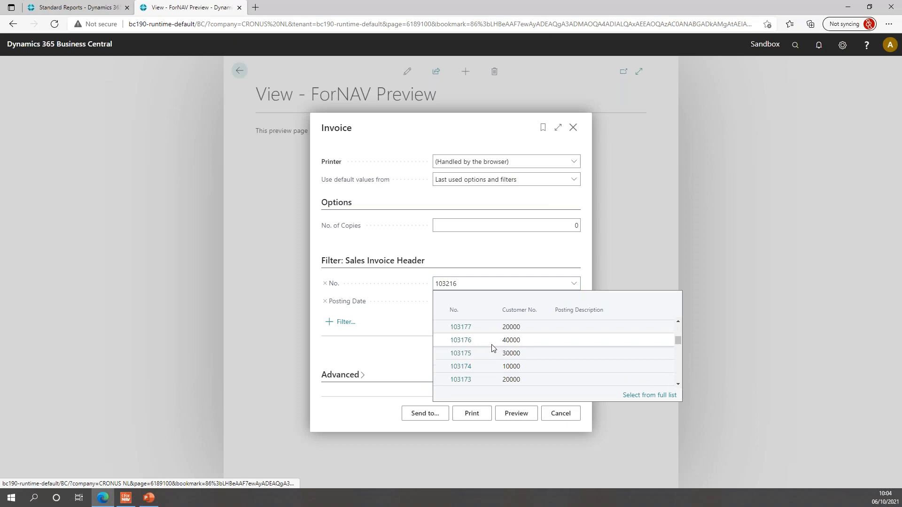
pyautogui.scroll(-4, 492, 349)
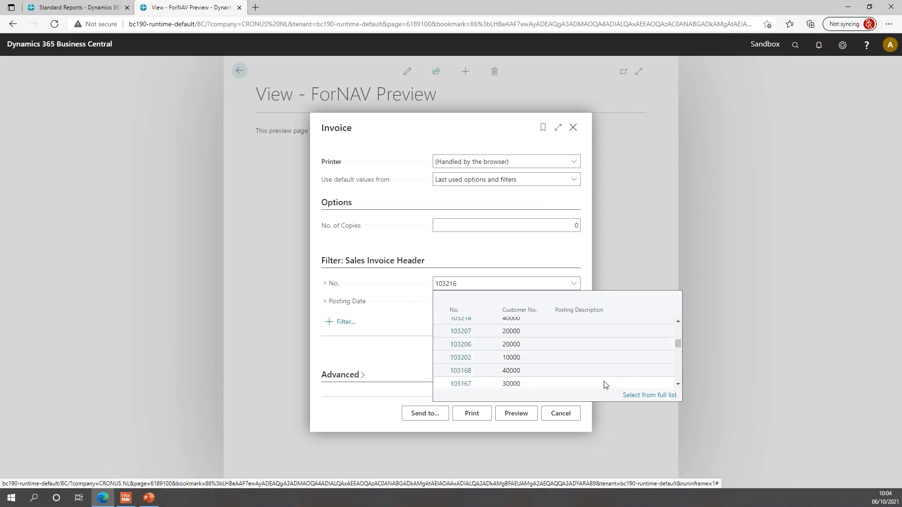
pyautogui.click(644, 395)
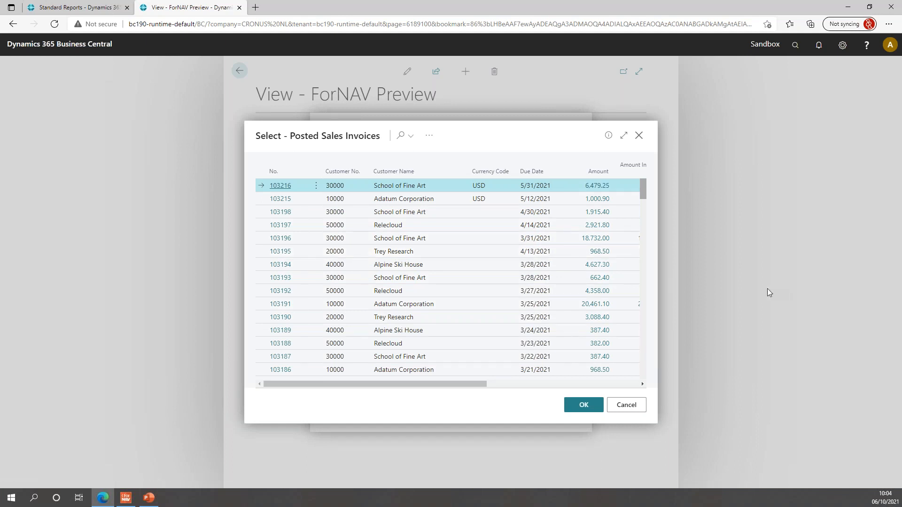
pyautogui.click(418, 278)
pyautogui.click(582, 405)
pyautogui.click(513, 416)
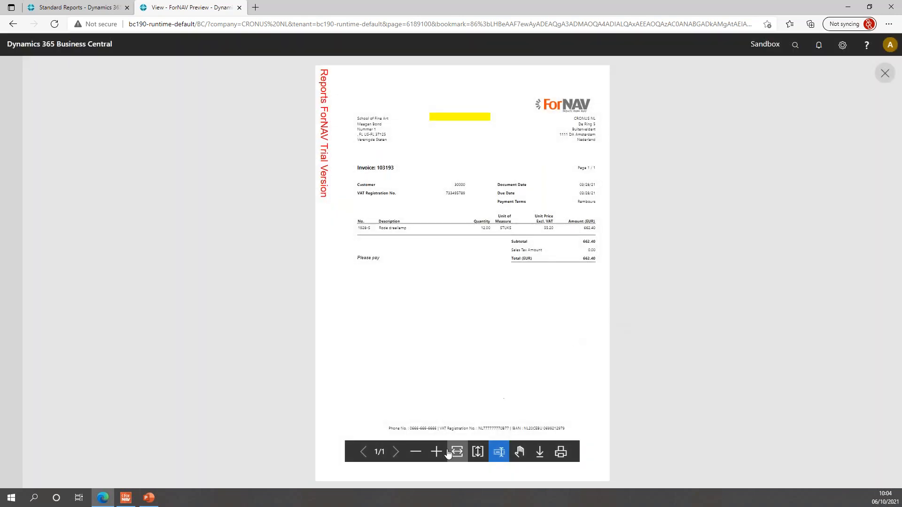
pyautogui.click(436, 452)
pyautogui.scroll(3, 658, 359)
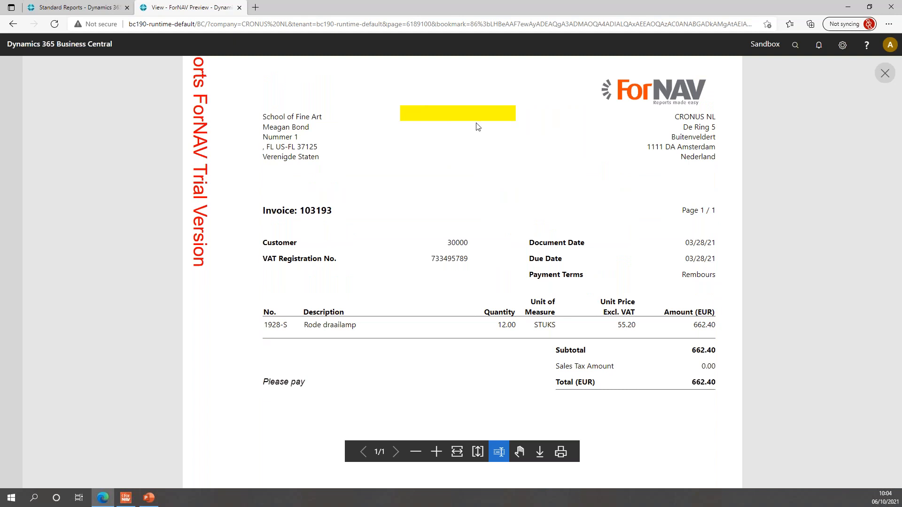
pyautogui.hotkey('ctrl', 'w')
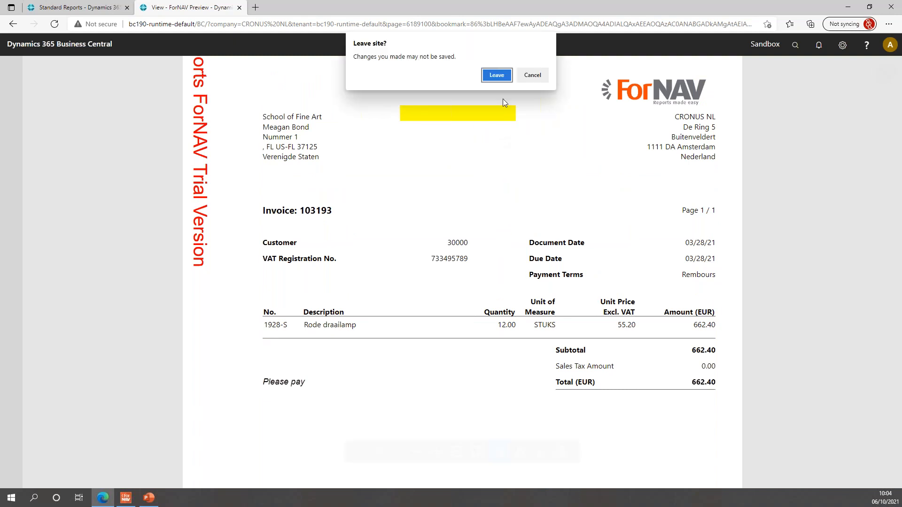
pyautogui.press('Return')
# Back in the Reports ForNAV designer, add CurrencyCode from the Header FieldLookups directly below the yellow box and give it a green background.
pyautogui.click(125, 497)
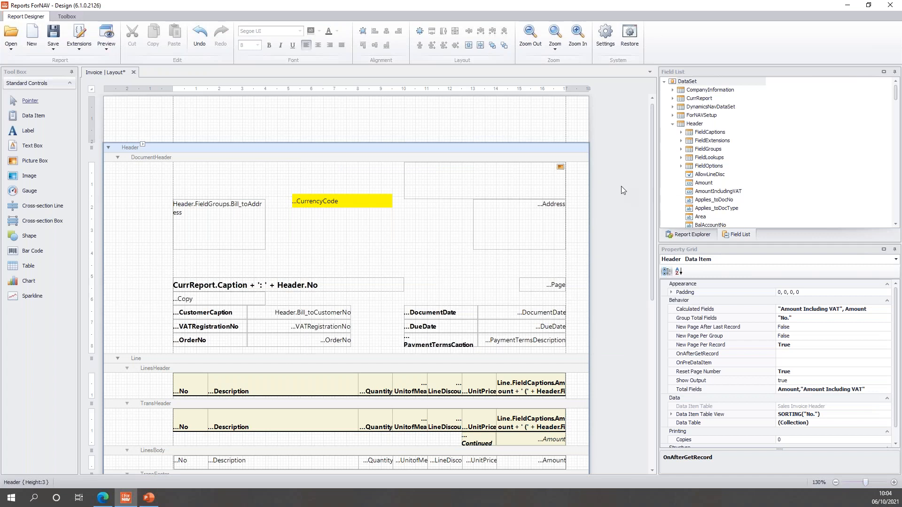
pyautogui.click(699, 125)
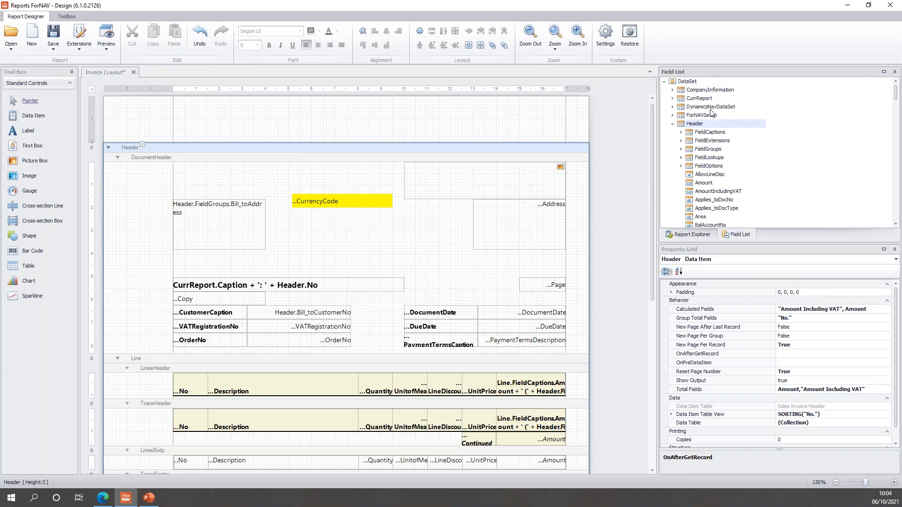
pyautogui.click(681, 158)
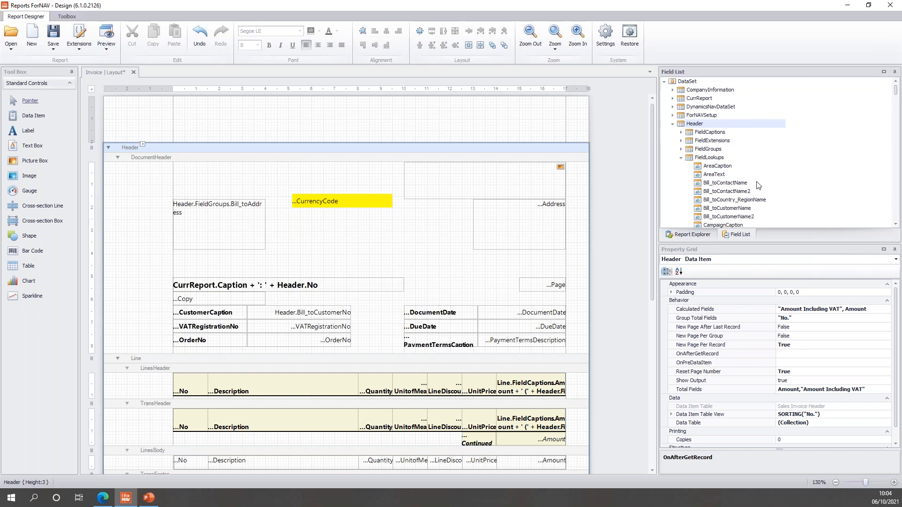
pyautogui.scroll(-1, 757, 185)
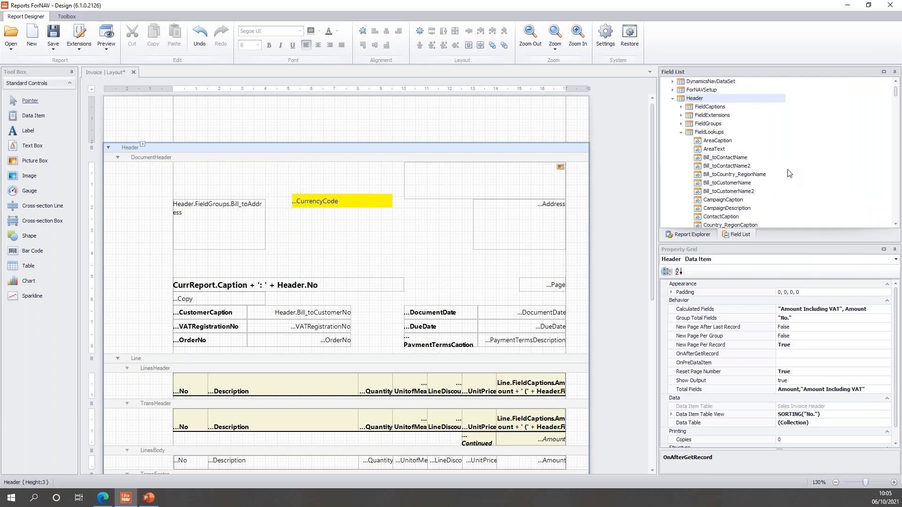
pyautogui.click(747, 176)
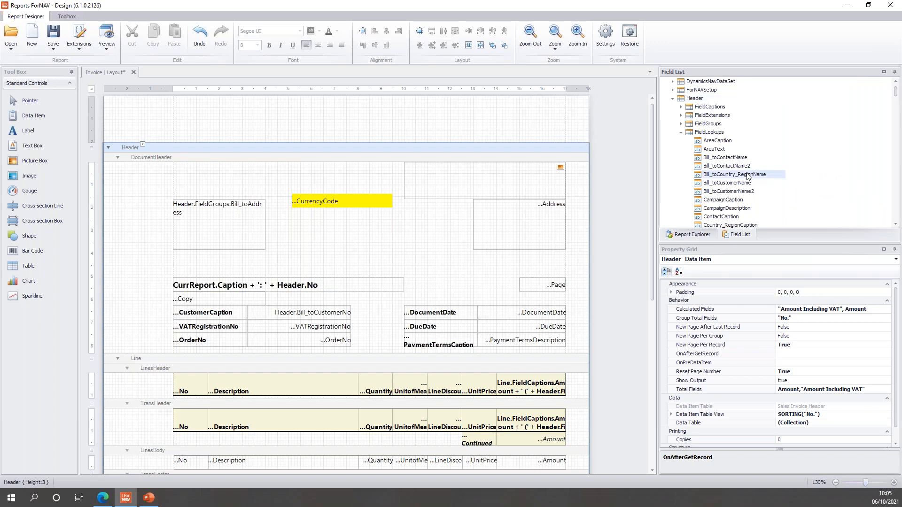
pyautogui.write('cu')
pyautogui.click(736, 93)
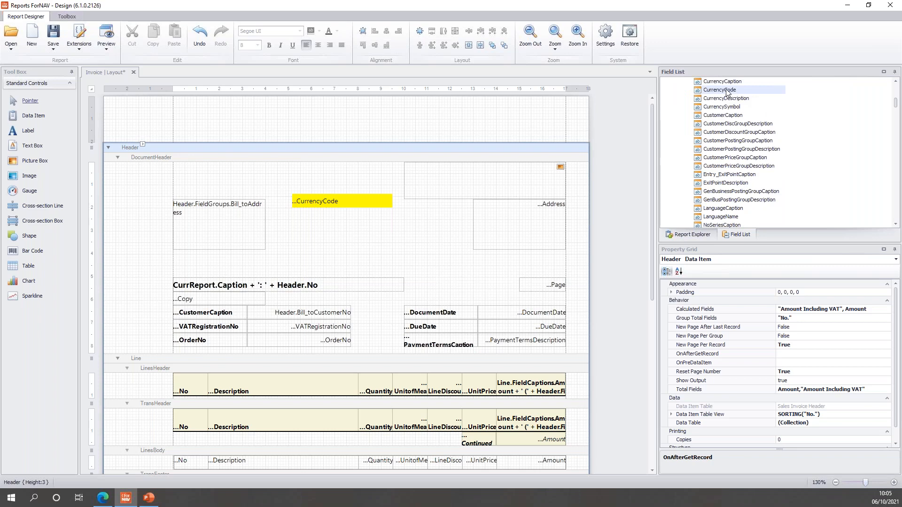
pyautogui.moveTo(734, 94); pyautogui.dragTo(392, 215)
pyautogui.click(319, 32)
pyautogui.click(351, 75)
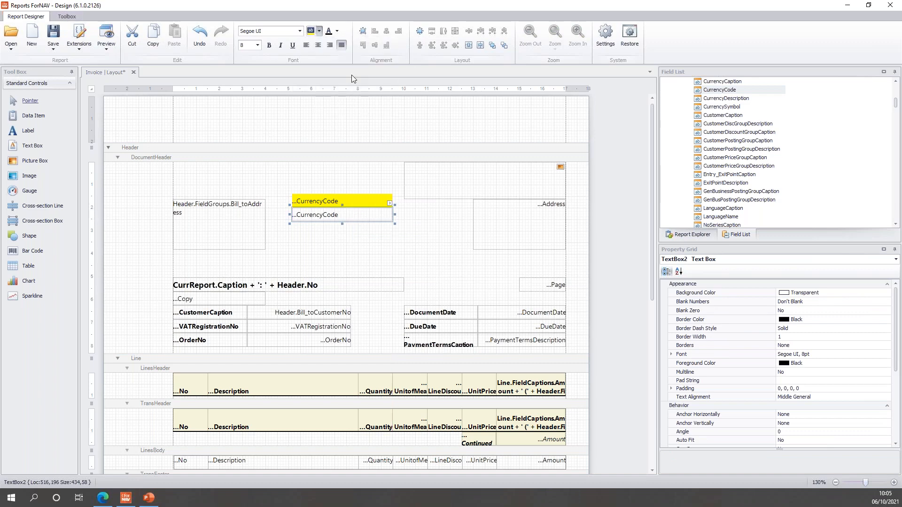
# Preview the layout for posted invoice 103187, chosen from the full list, and compare the yellow and green currency boxes.
pyautogui.hotkey('ctrl', 'p')
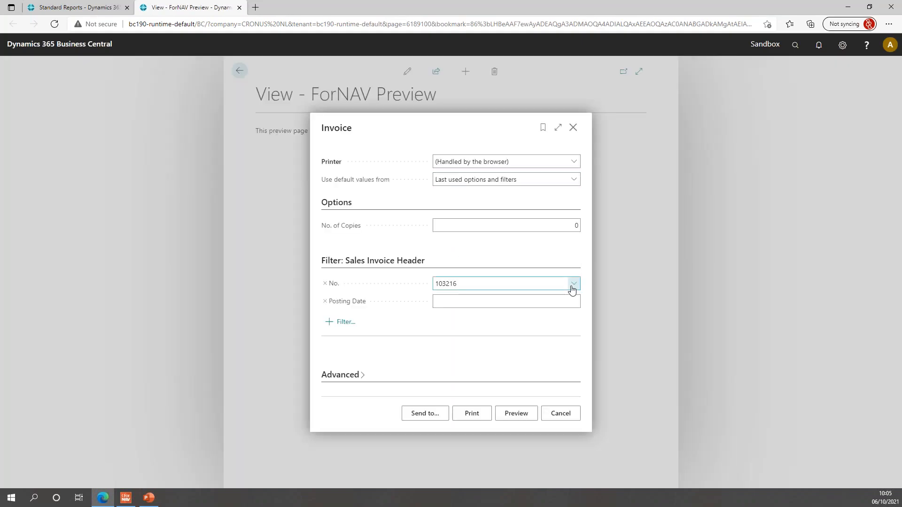
pyautogui.click(574, 283)
pyautogui.click(633, 395)
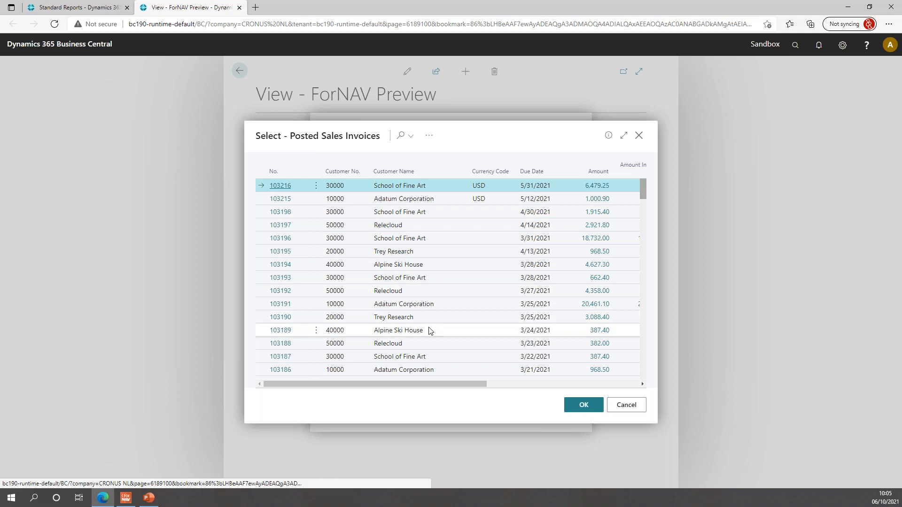
pyautogui.click(428, 357)
pyautogui.click(577, 407)
pyautogui.click(516, 413)
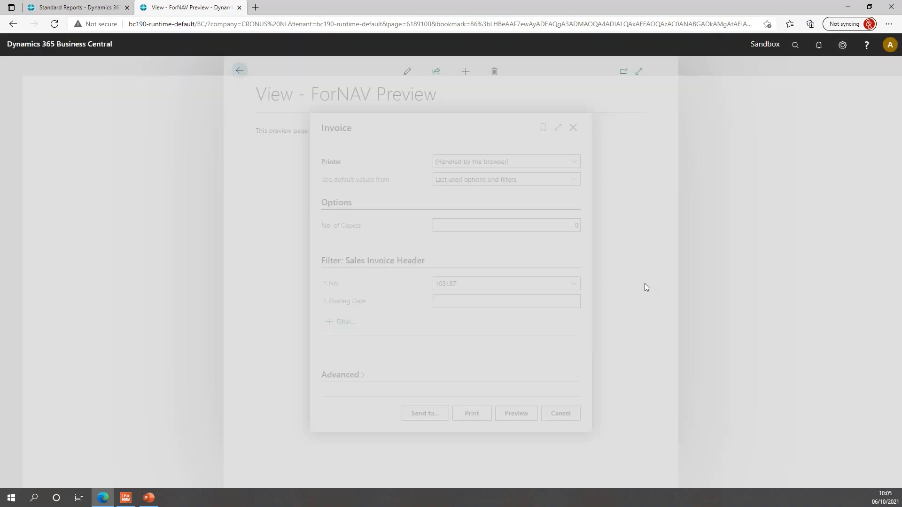
pyautogui.click(436, 451)
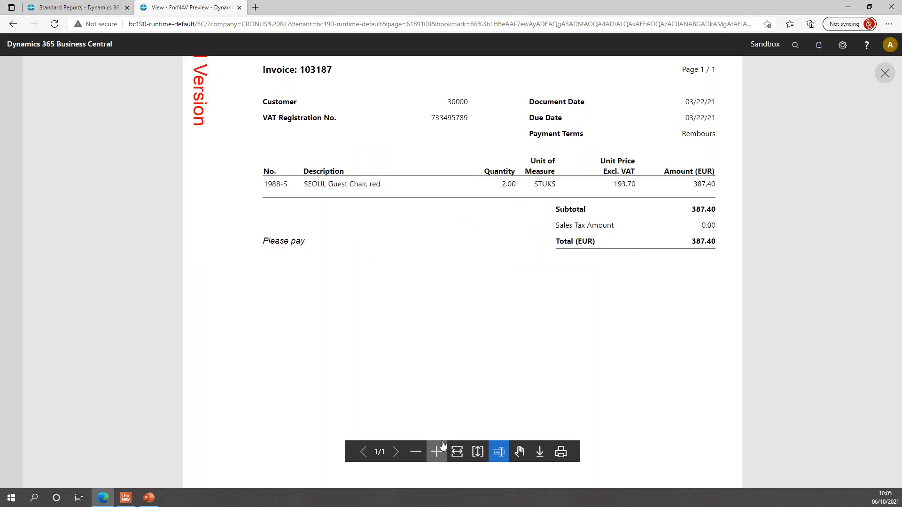
pyautogui.scroll(3, 516, 173)
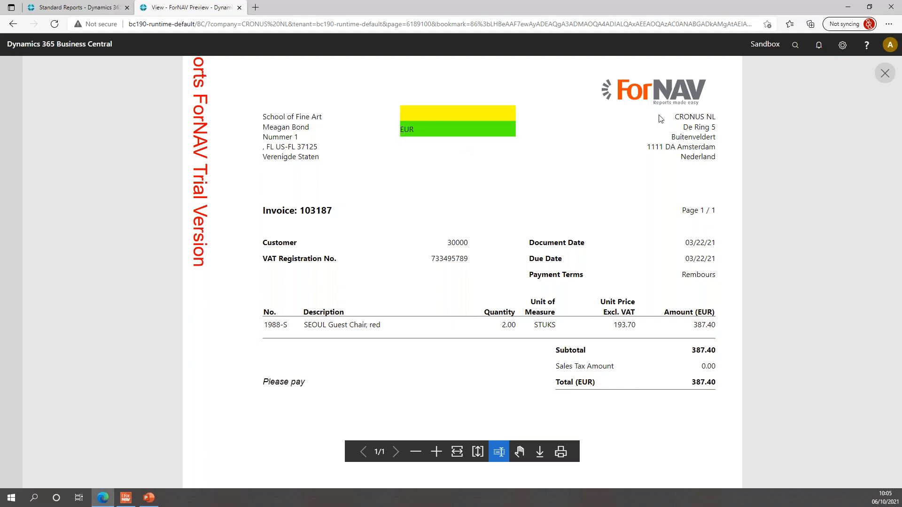
# Go back to the report options, preview posted invoice 103216, and enlarge it to compare the yellow and green currency boxes.
pyautogui.click(884, 75)
pyautogui.hotkey('ctrl', 'w')
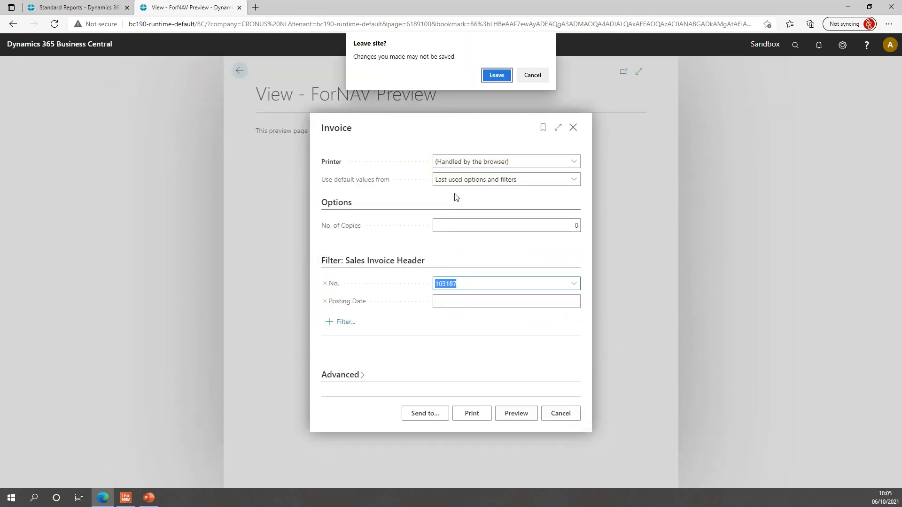
pyautogui.click(533, 75)
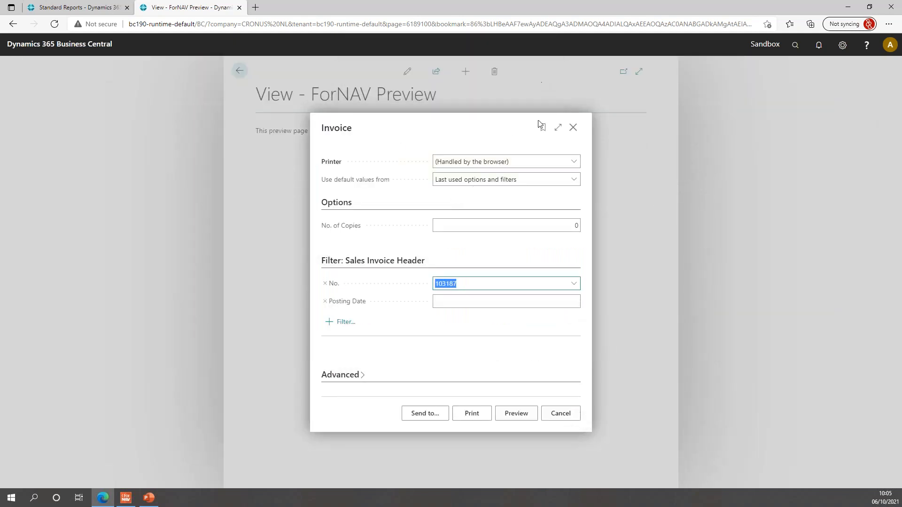
pyautogui.click(573, 283)
pyautogui.scroll(2, 587, 335)
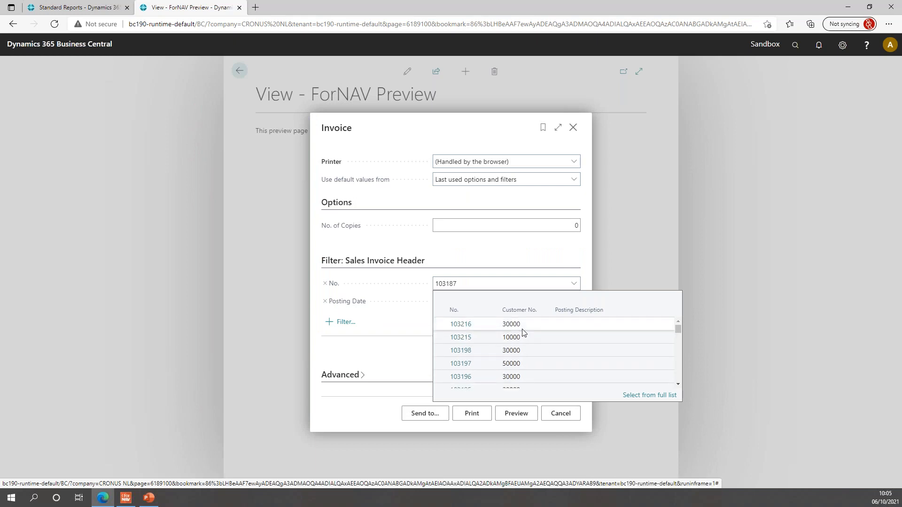
pyautogui.click(541, 328)
pyautogui.click(538, 414)
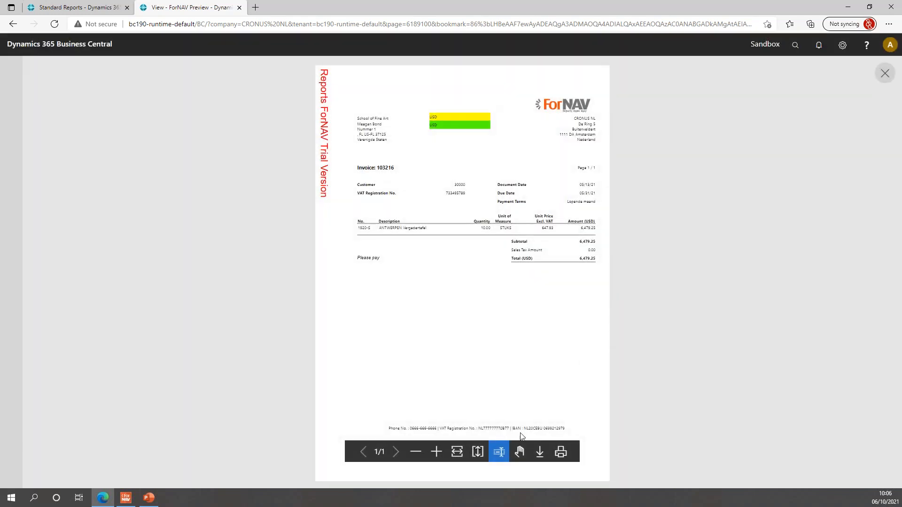
pyautogui.click(436, 452)
pyautogui.click(436, 451)
pyautogui.scroll(4, 470, 204)
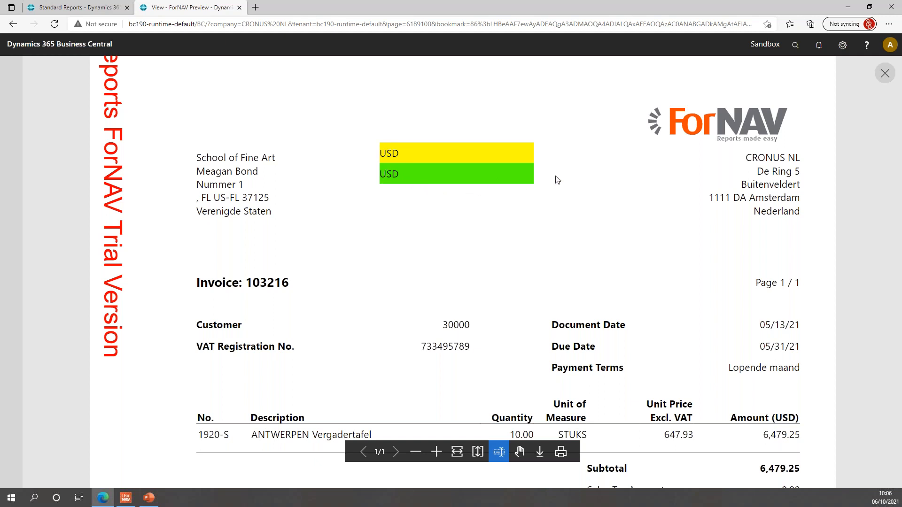
# Close the preview page and switch back to the Reports ForNAV designer.
pyautogui.hotkey('ctrl', 'w')
pyautogui.click(497, 78)
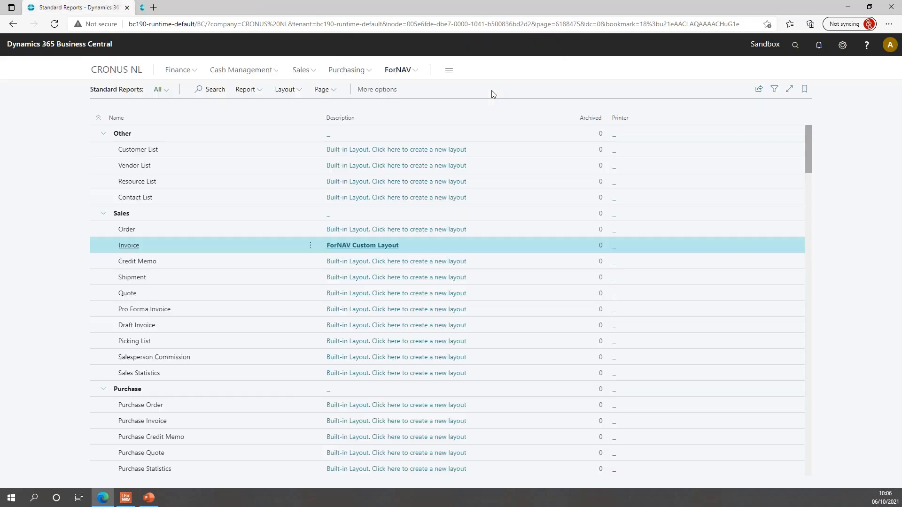
pyautogui.click(127, 500)
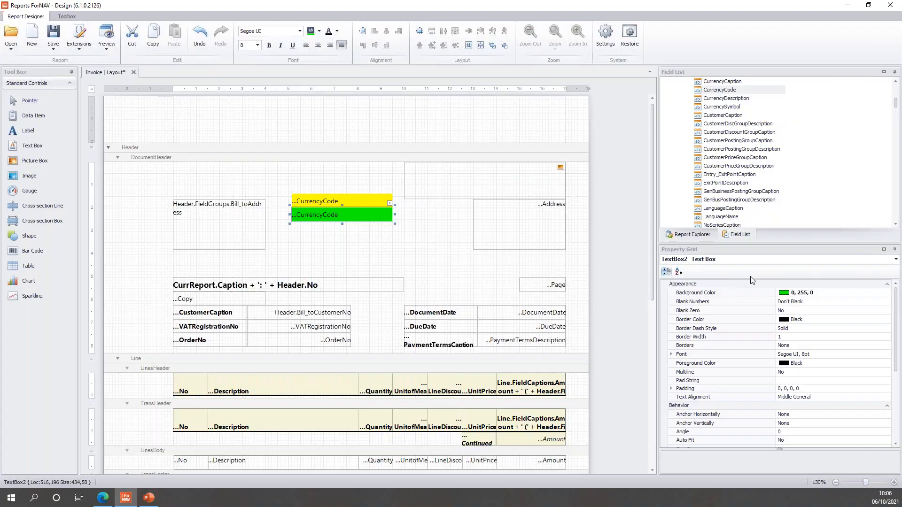
pyautogui.click(740, 100)
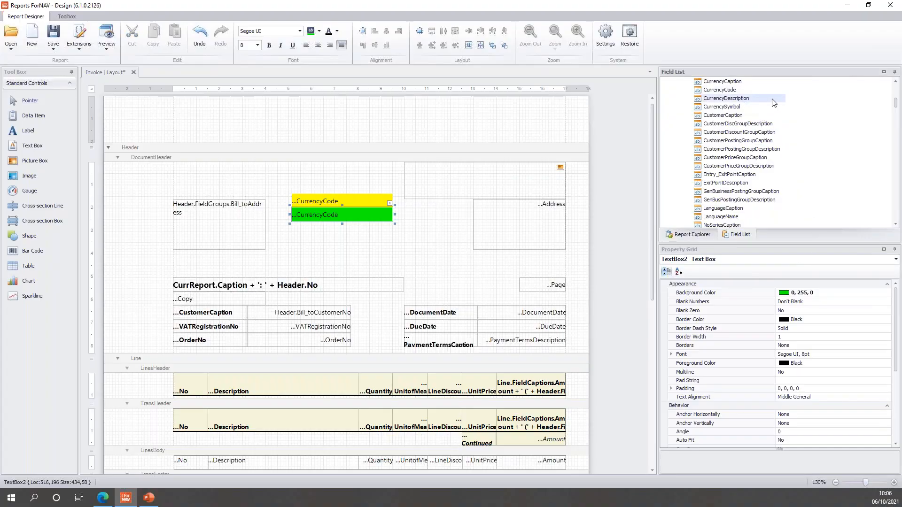
pyautogui.moveTo(737, 103); pyautogui.dragTo(350, 233)
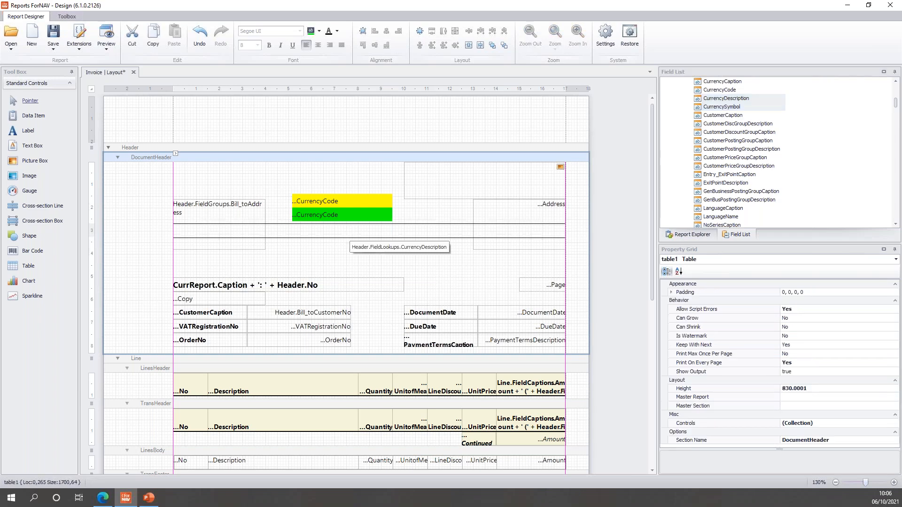
pyautogui.hotkey('ctrl', 'z')
# Add CurrencyDescription and CurrencySymbol from the Header FieldLookups as stacked boxes below the green CurrencyCode box, matching its width.
pyautogui.scroll(-6, 719, 169)
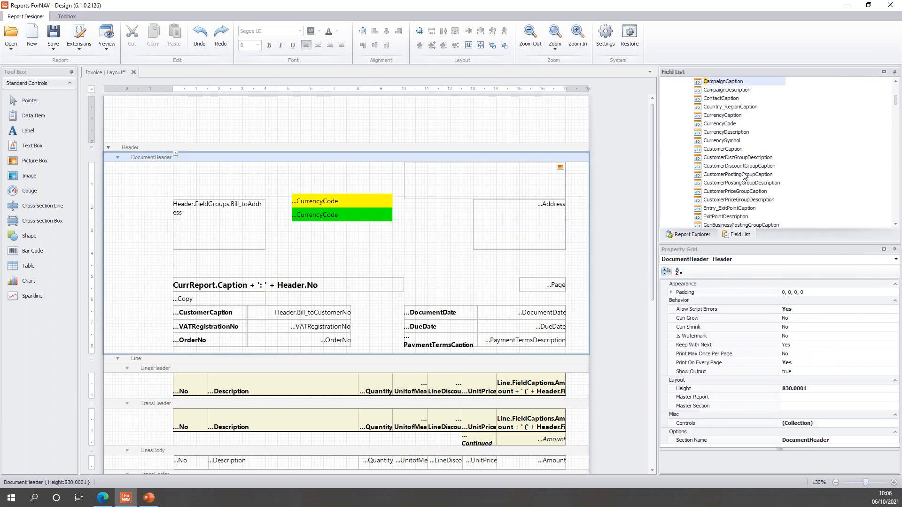
pyautogui.scroll(1, 735, 120)
pyautogui.moveTo(736, 131); pyautogui.dragTo(328, 235)
pyautogui.moveTo(460, 224); pyautogui.dragTo(392, 240)
# Give both the CurrencyDescription and CurrencySymbol boxes a green background.
pyautogui.click(347, 231)
pyautogui.click(348, 241)
pyautogui.keyDown('shift'); pyautogui.click(371, 227); pyautogui.keyUp('shift')
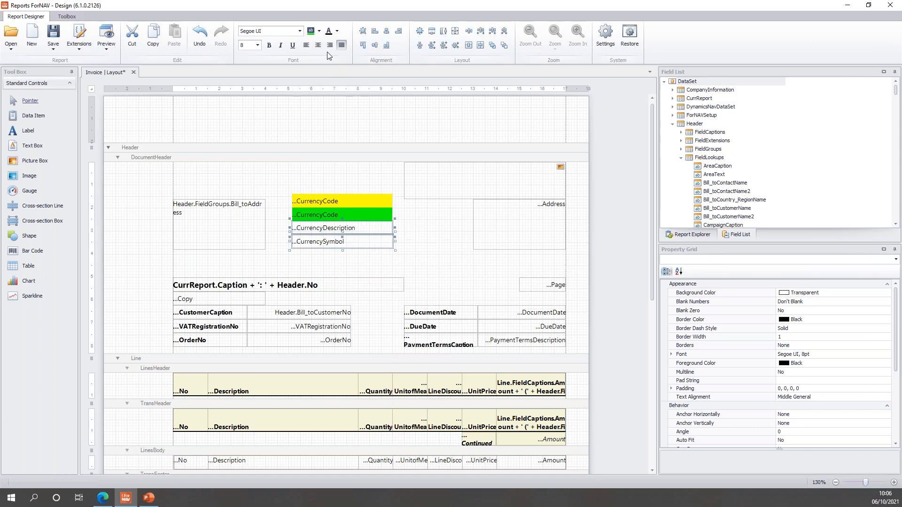
pyautogui.click(311, 31)
# Preview the layout for posted invoice 103216 and enlarge the area with the currency boxes.
pyautogui.click(106, 46)
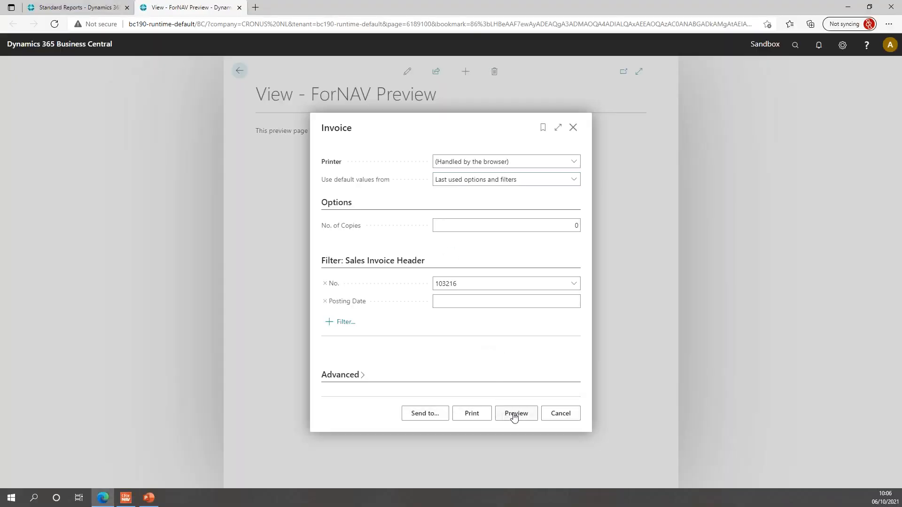
pyautogui.click(515, 414)
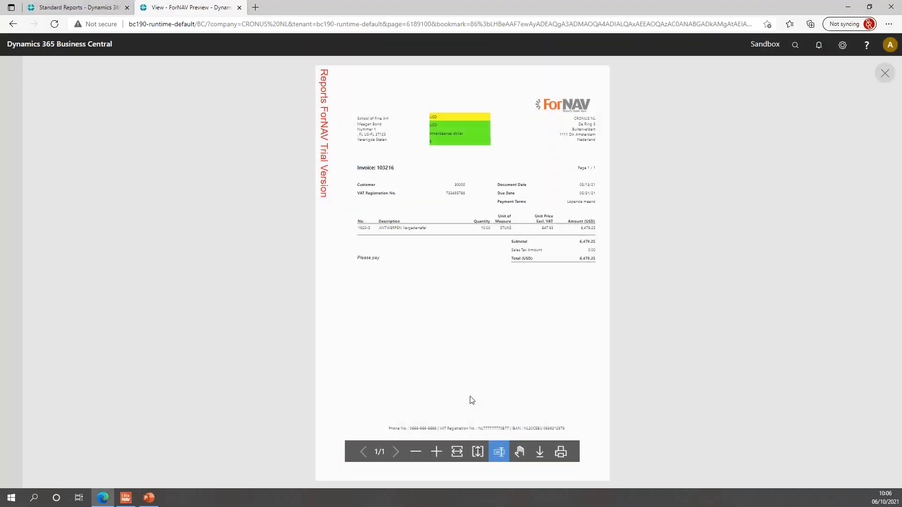
pyautogui.click(436, 452)
pyautogui.click(436, 451)
pyautogui.scroll(3, 515, 399)
pyautogui.scroll(2, 514, 398)
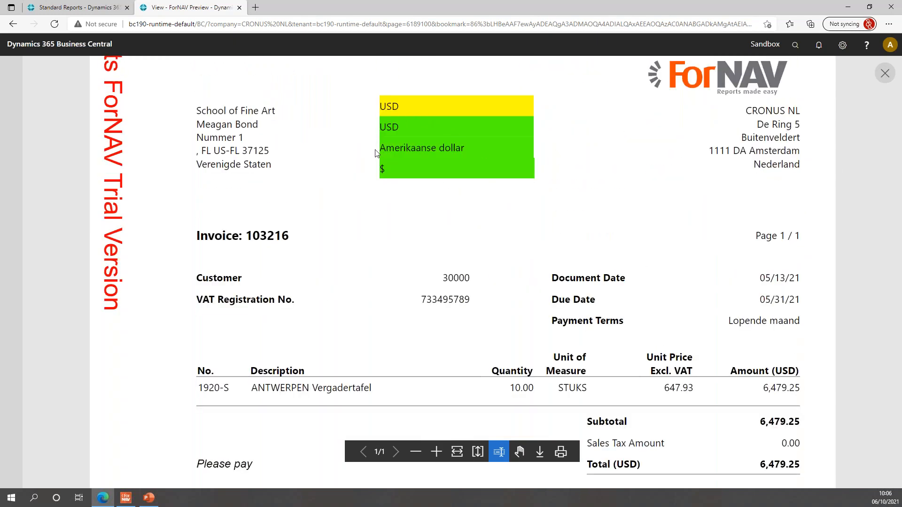
# Examine the currency description and currency symbol in the green boxes, and close the preview page.
pyautogui.moveTo(382, 149); pyautogui.dragTo(471, 148)
pyautogui.click(474, 148)
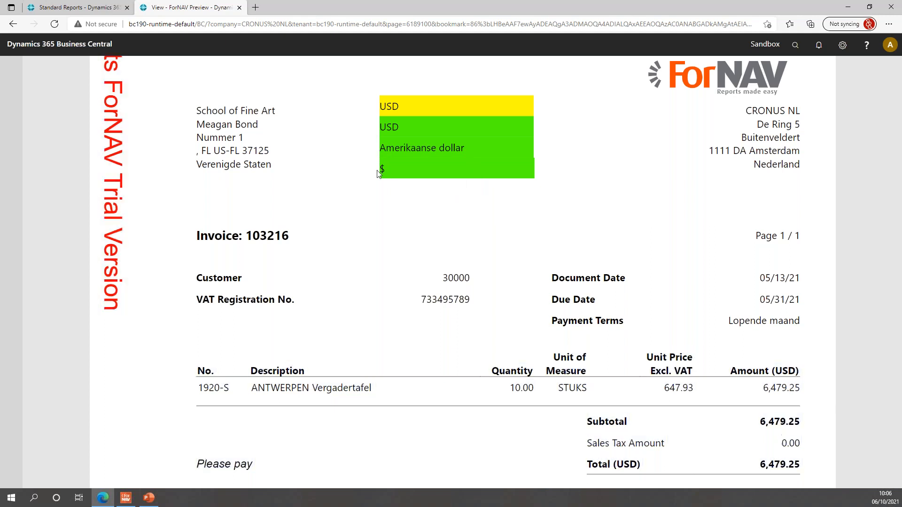
pyautogui.moveTo(382, 170); pyautogui.dragTo(395, 170)
pyautogui.click(395, 170)
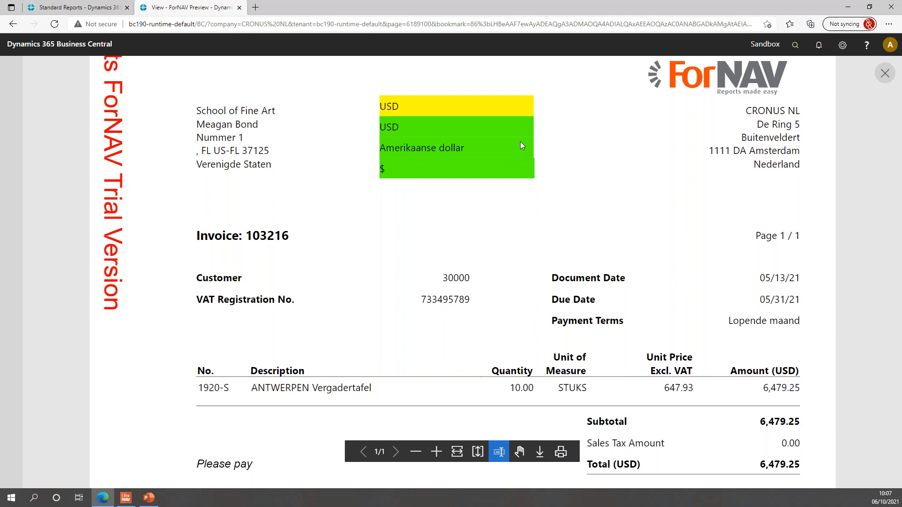
pyautogui.hotkey('ctrl', 'w')
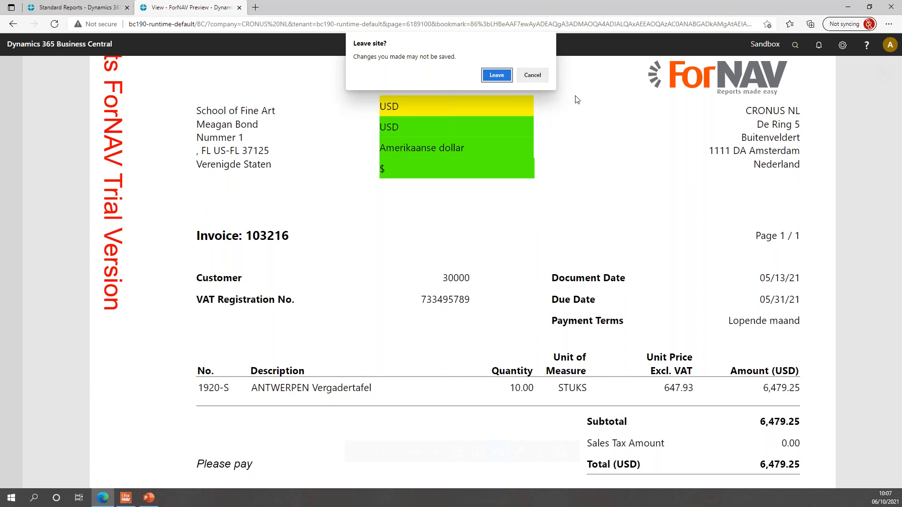
pyautogui.click(497, 77)
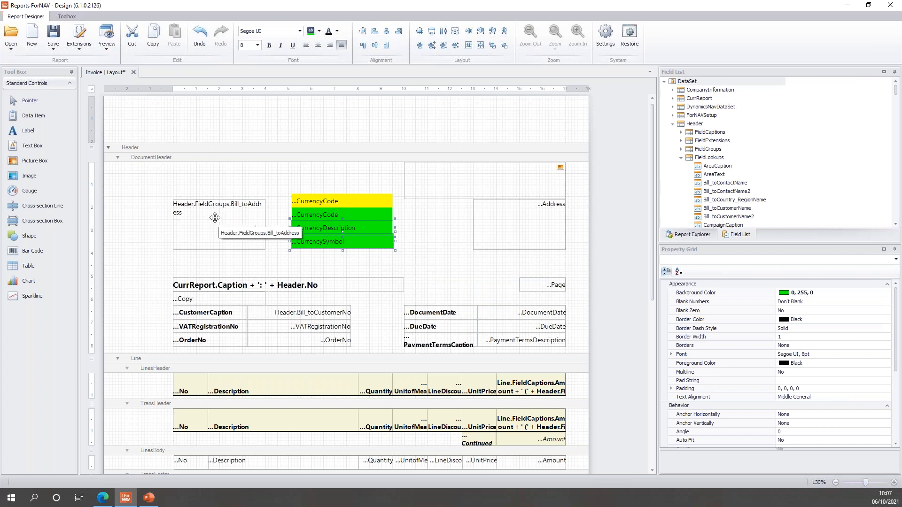
# In the Reports ForNAV designer, open the source expression of the Header Bill_toAddress box in the JavaScript Editor.
pyautogui.click(213, 218)
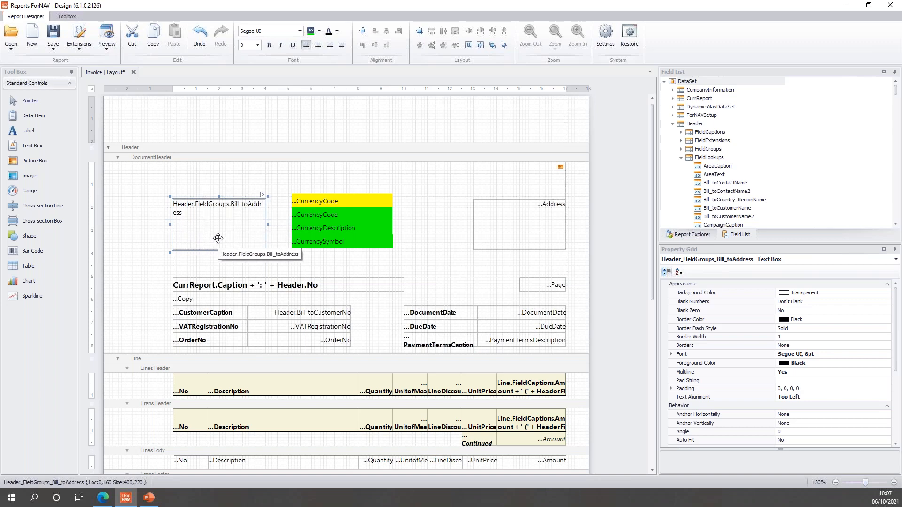
pyautogui.click(263, 195)
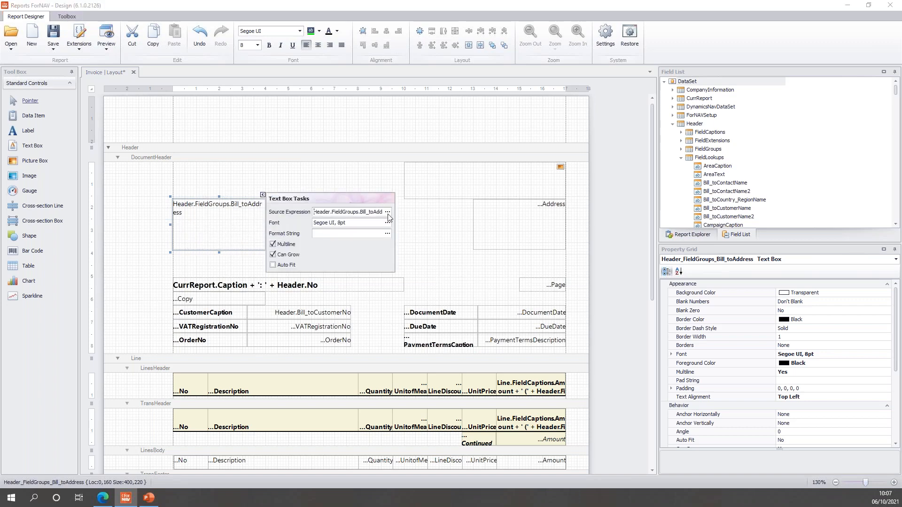
pyautogui.moveTo(901, 114); pyautogui.dragTo(294, 103)
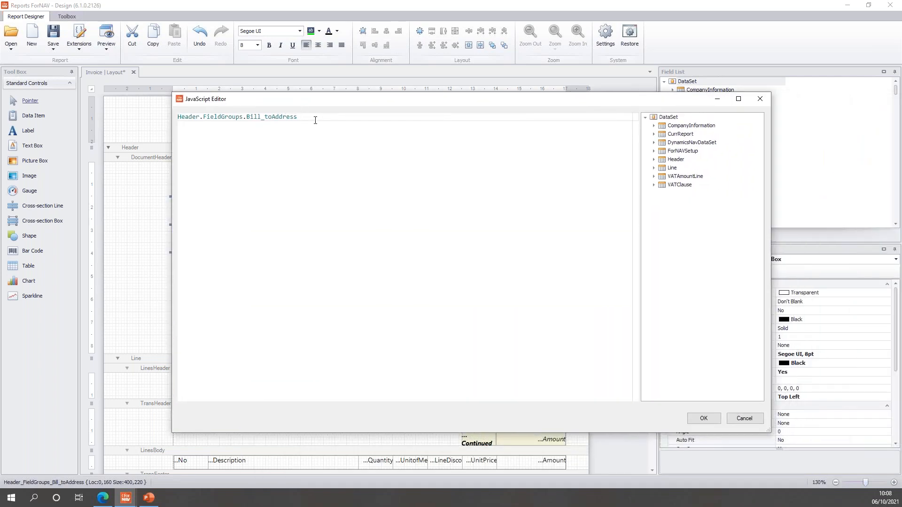
pyautogui.click(315, 119)
pyautogui.moveTo(183, 120)
# Examine the Bill_toAddress, Sell_toAddress and Ship_toAddress entries under the Header FieldGroups, and leave the editor without changes.
pyautogui.click(654, 160)
pyautogui.click(701, 186)
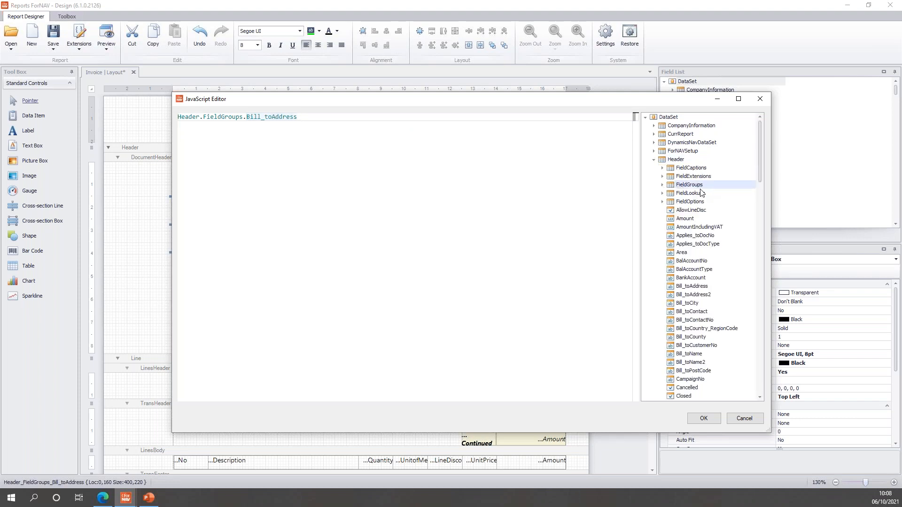
pyautogui.click(663, 185)
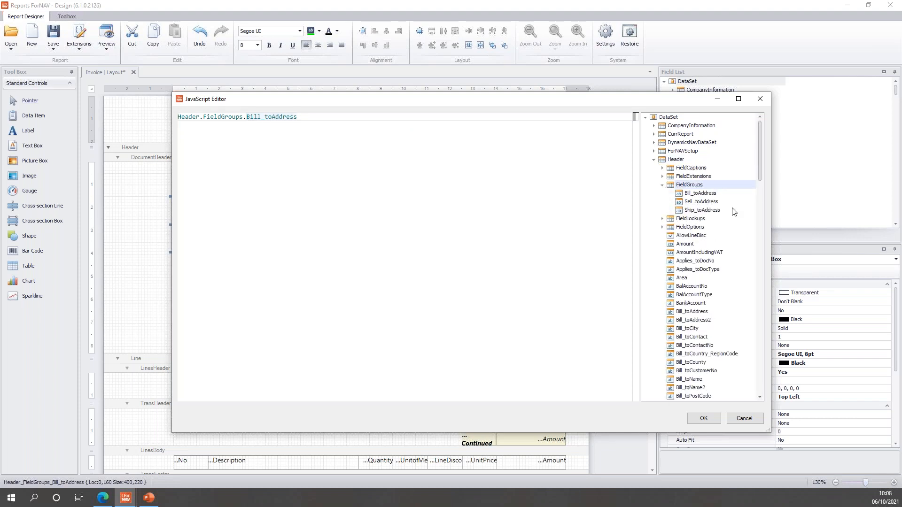
pyautogui.click(690, 194)
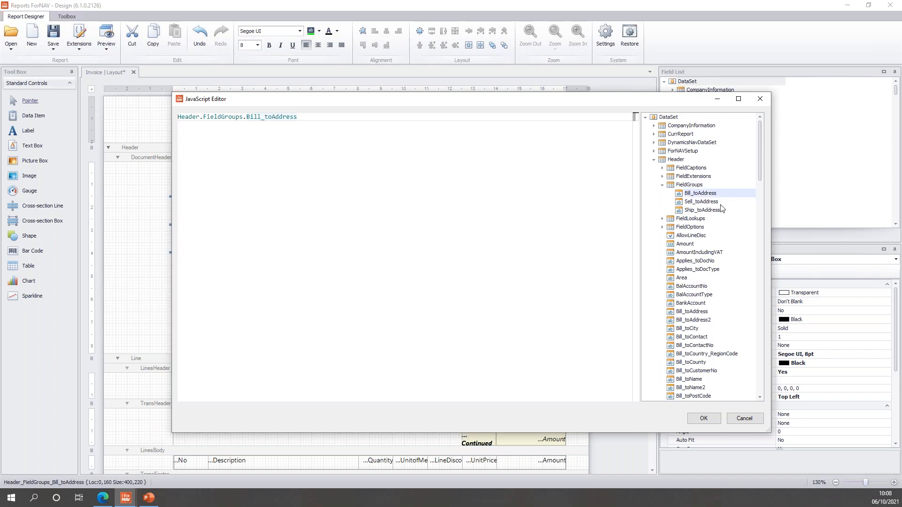
pyautogui.click(725, 204)
pyautogui.click(723, 212)
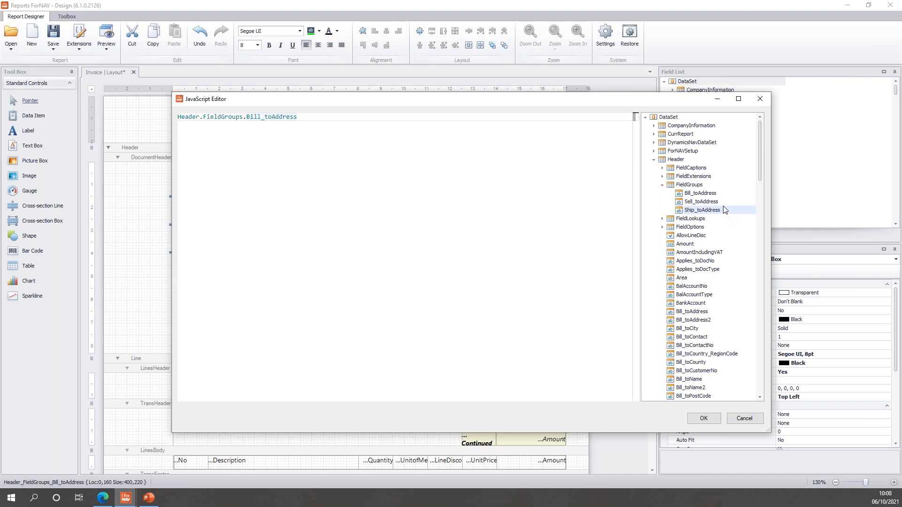
pyautogui.click(711, 194)
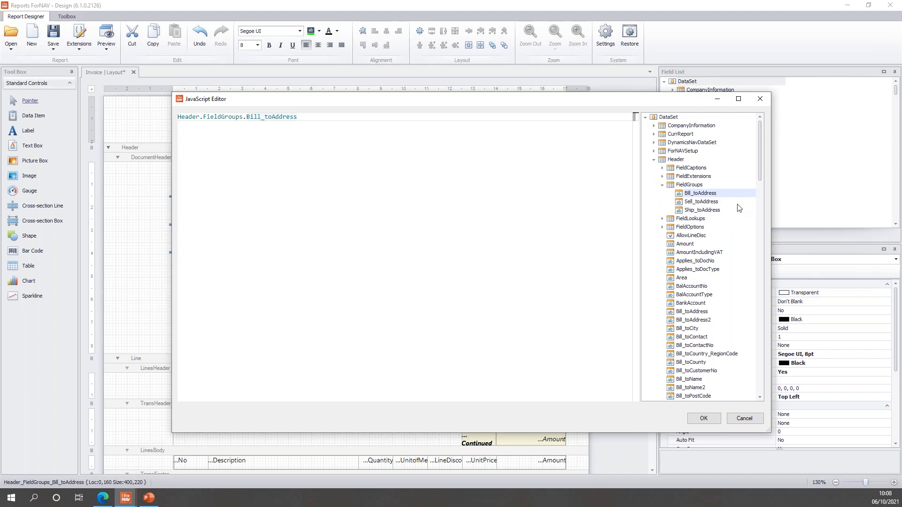
pyautogui.scroll(-1, 739, 203)
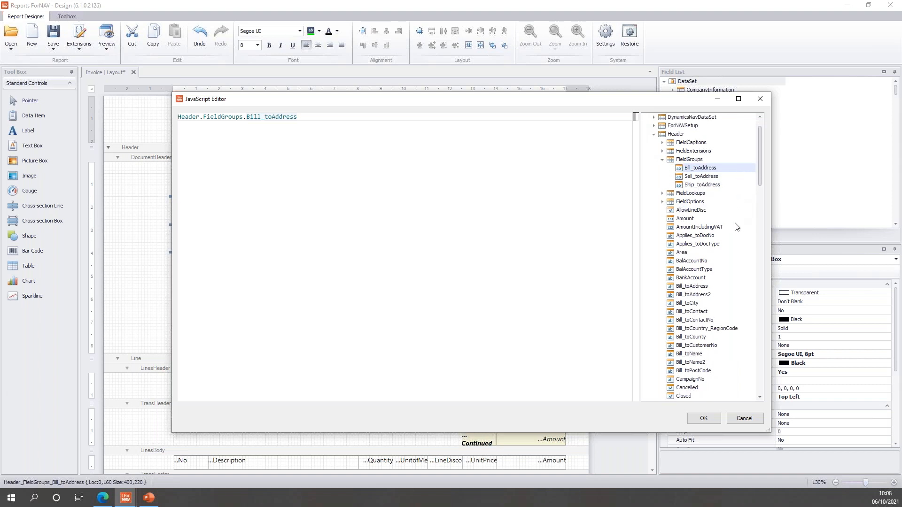
pyautogui.scroll(-1, 737, 225)
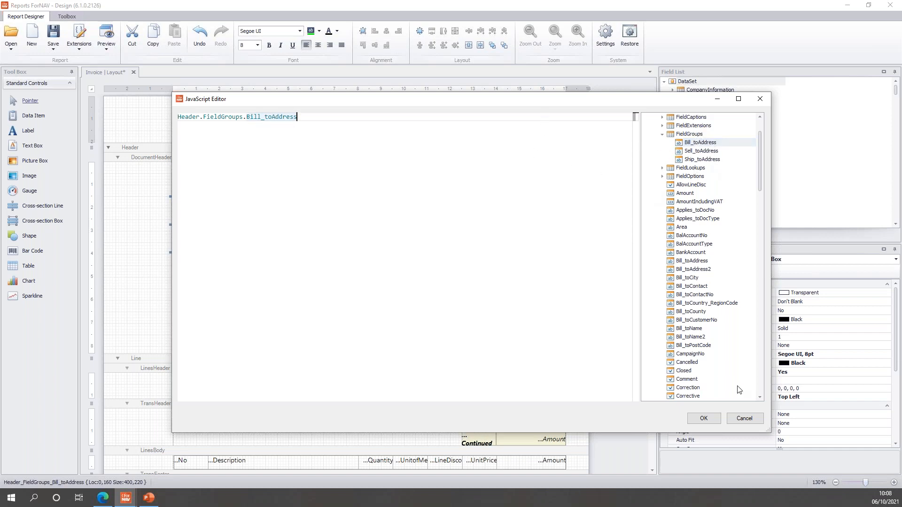
pyautogui.click(747, 417)
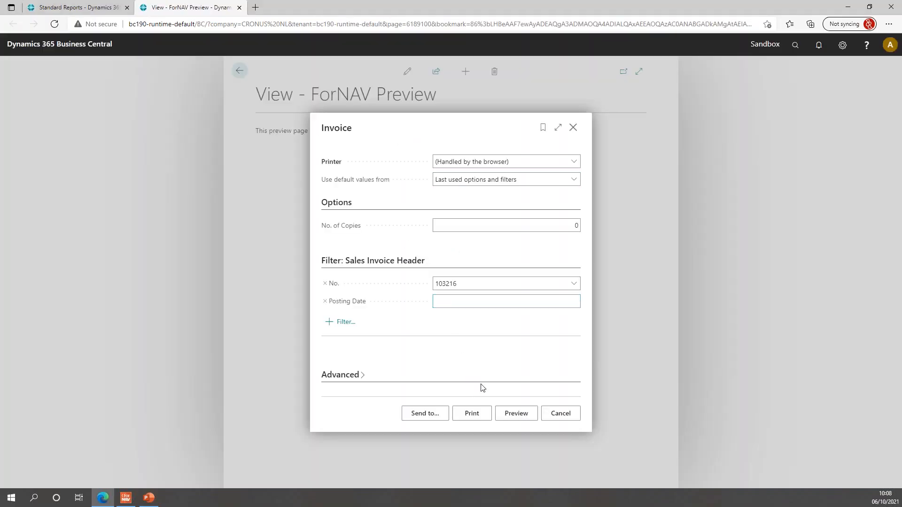
# Preview posted invoice 103216, enlarge it to examine the formatting of the customer and company addresses, and close the preview page.
pyautogui.click(516, 414)
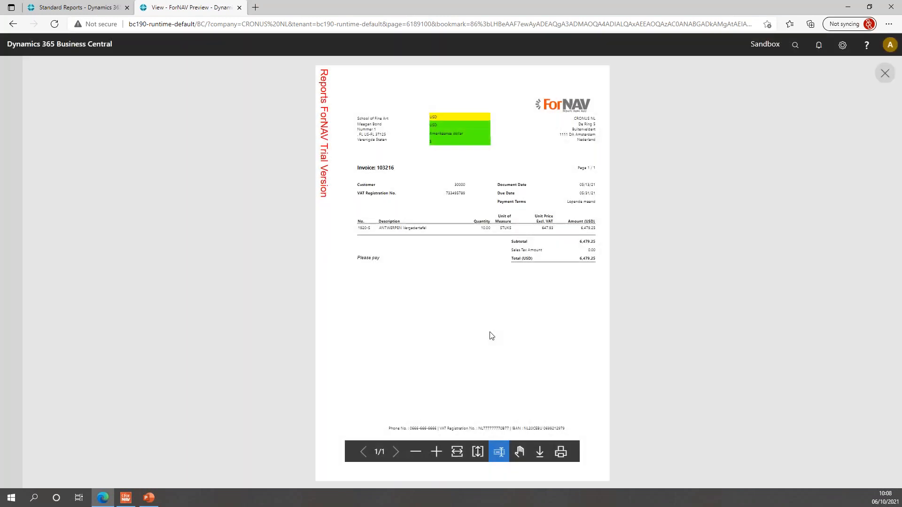
pyautogui.click(437, 455)
pyautogui.click(437, 455)
pyautogui.scroll(1, 444, 336)
pyautogui.scroll(4, 445, 340)
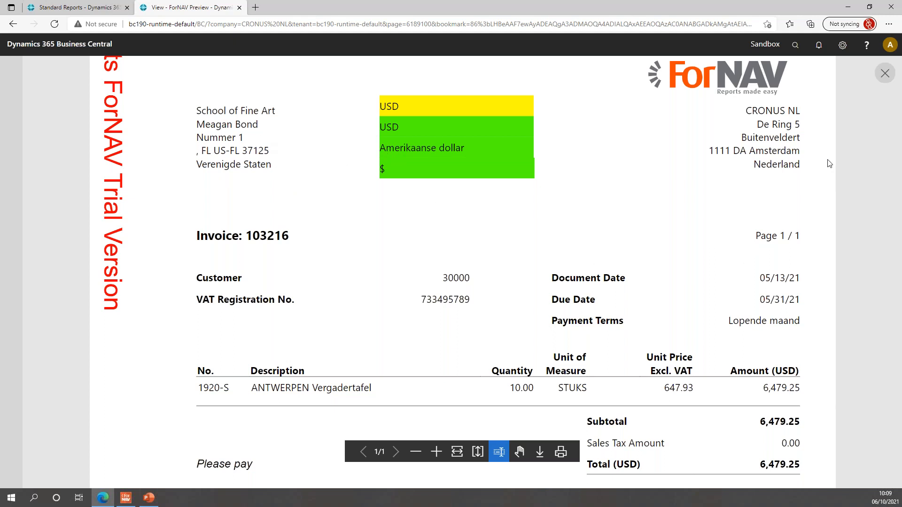
pyautogui.hotkey('ctrl', 'w')
pyautogui.click(499, 75)
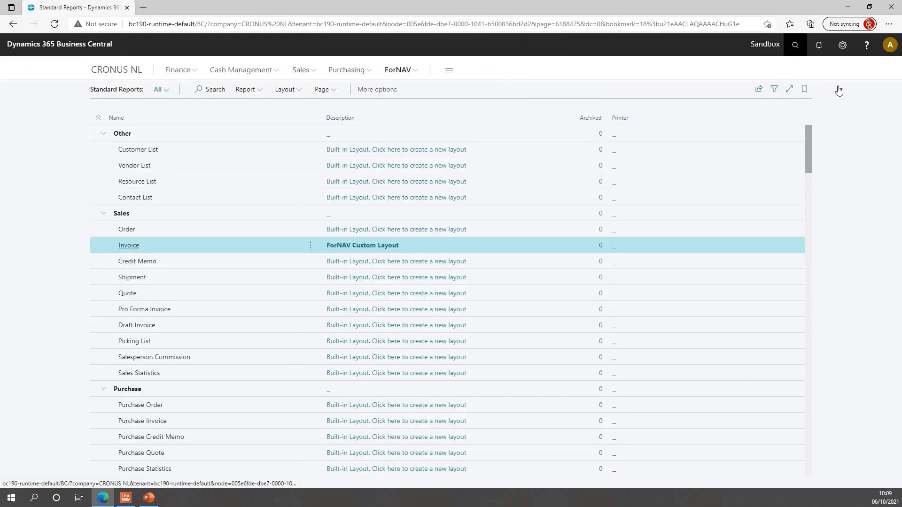
# Search for "coun regi", open the Countries/Regions page, and look through the last entries of the list.
pyautogui.click(795, 44)
pyautogui.write('coun regi')
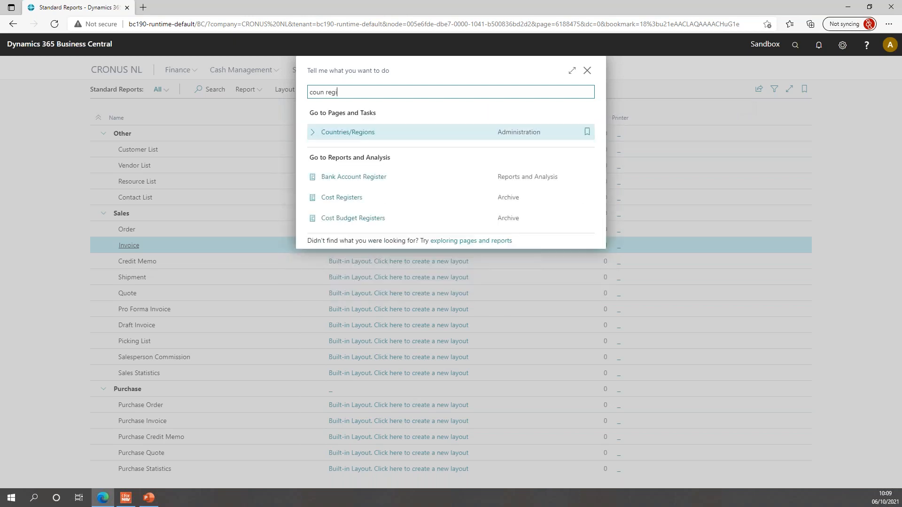
pyautogui.click(348, 132)
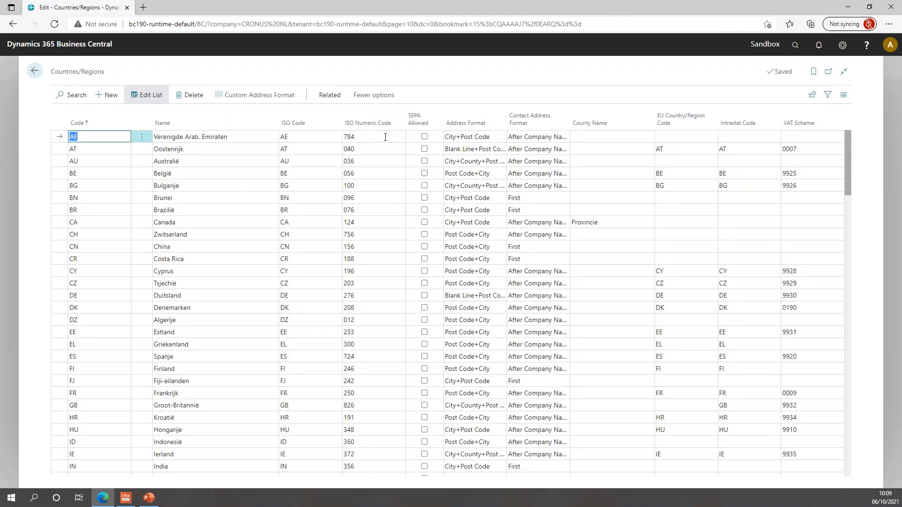
pyautogui.scroll(-15, 363, 166)
pyautogui.click(353, 184)
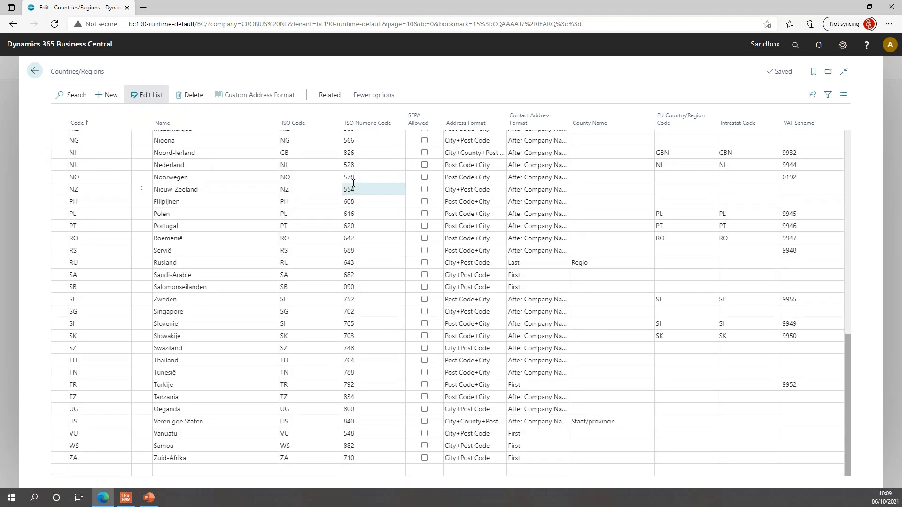
# Set the address format of the US (Verenigde Staten) entry to Custom.
pyautogui.click(227, 421)
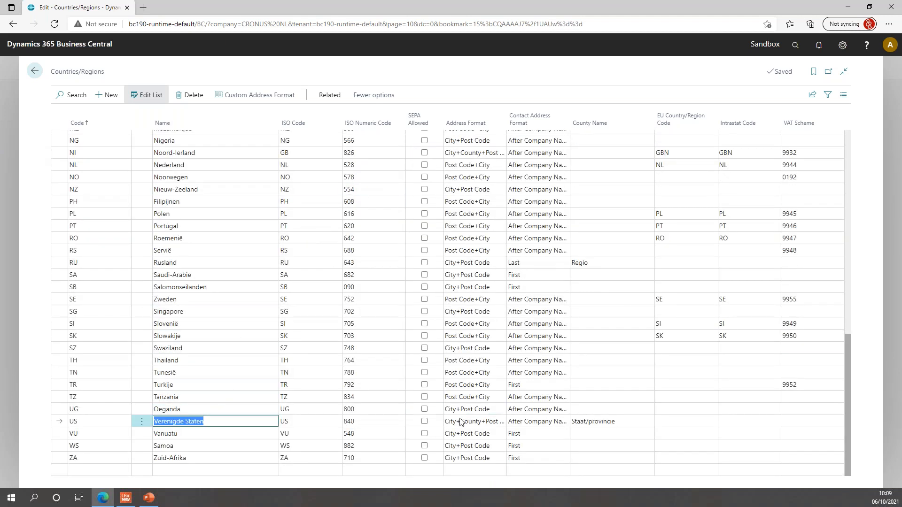
pyautogui.click(476, 420)
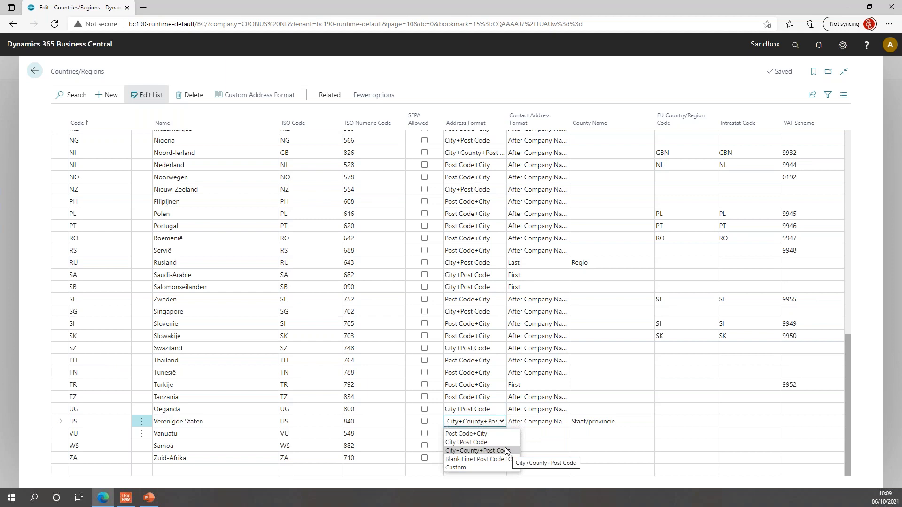
pyautogui.click(489, 466)
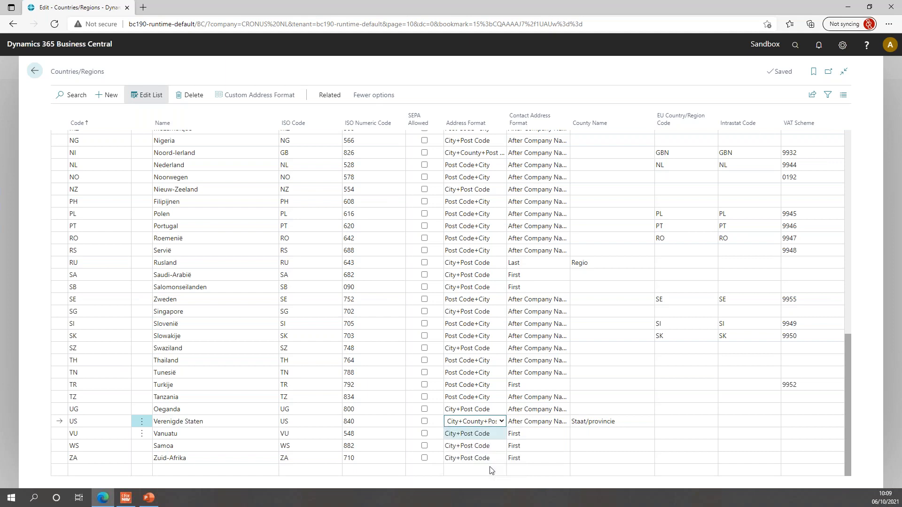
# Open the custom address format of the US entry and the field lines behind its [City] [County] [Post Code] line.
pyautogui.click(329, 95)
pyautogui.click(102, 116)
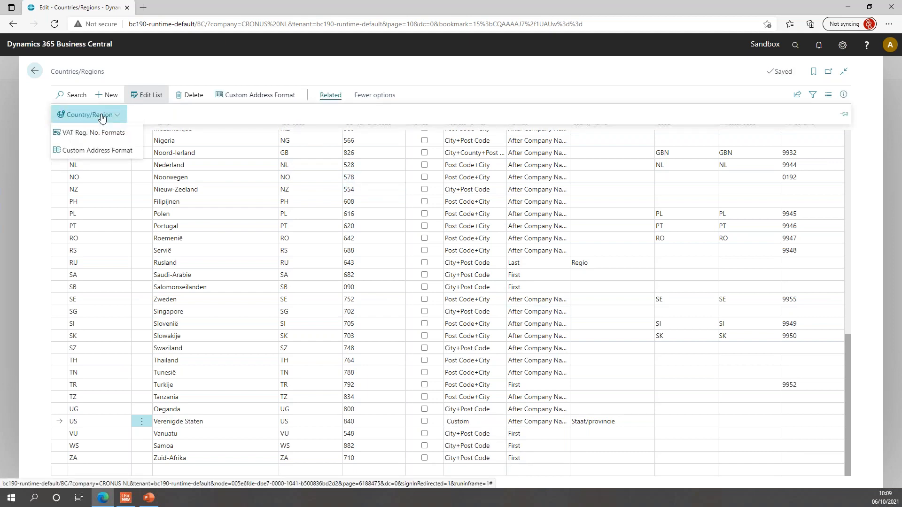
pyautogui.click(103, 150)
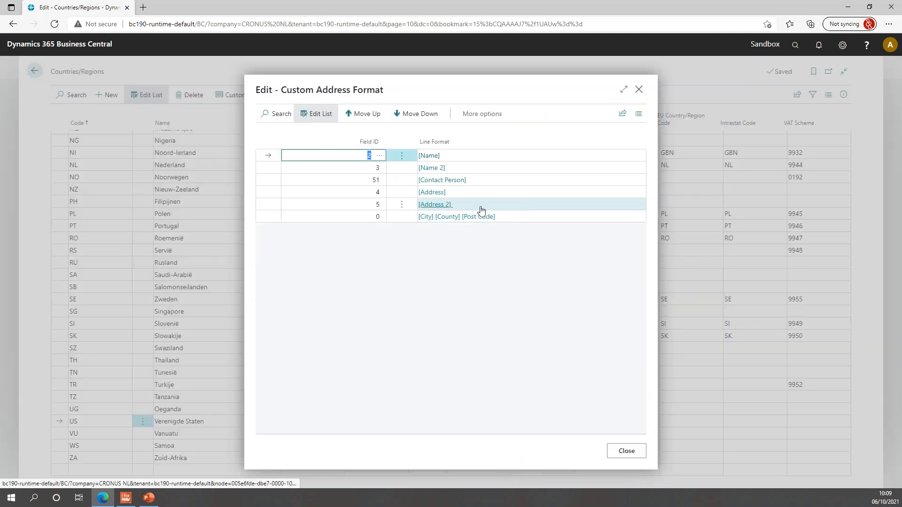
pyautogui.click(327, 207)
pyautogui.click(330, 219)
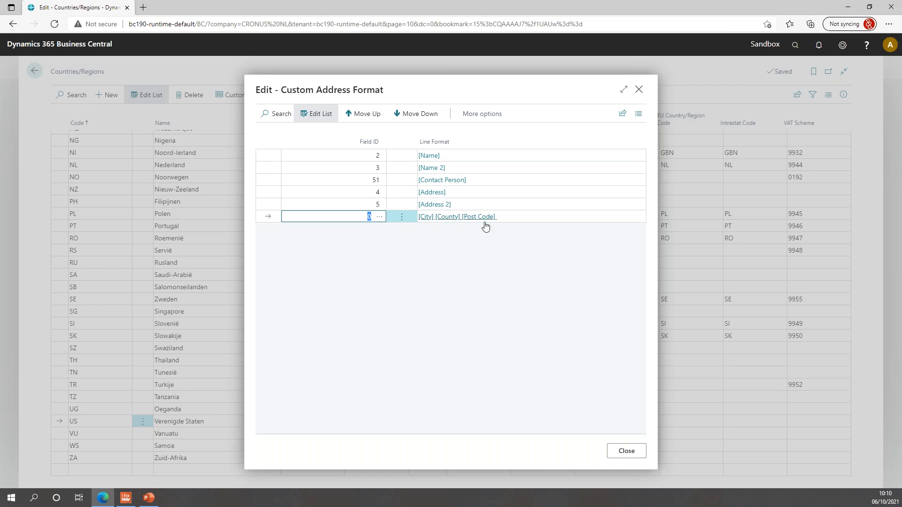
pyautogui.click(521, 221)
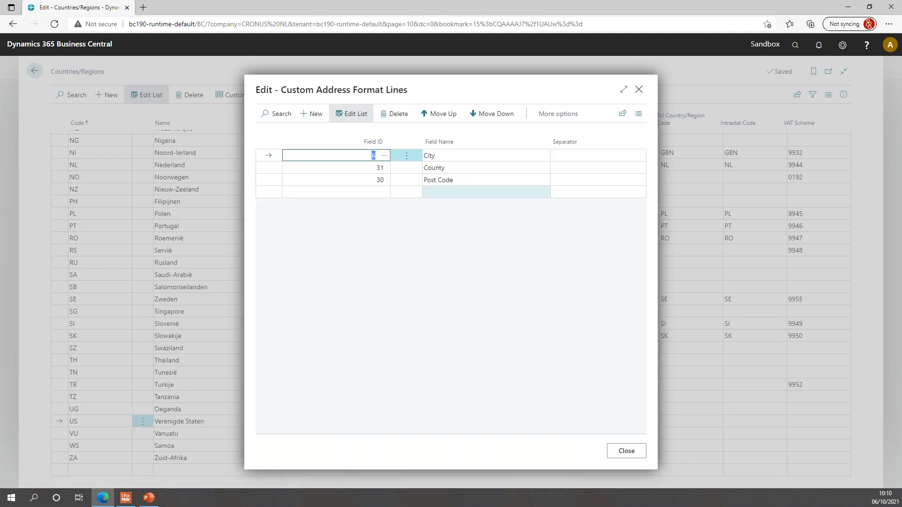
# Delete City from the address format lines, move Post Code above County, and go back to the Standard Reports list.
pyautogui.click(399, 115)
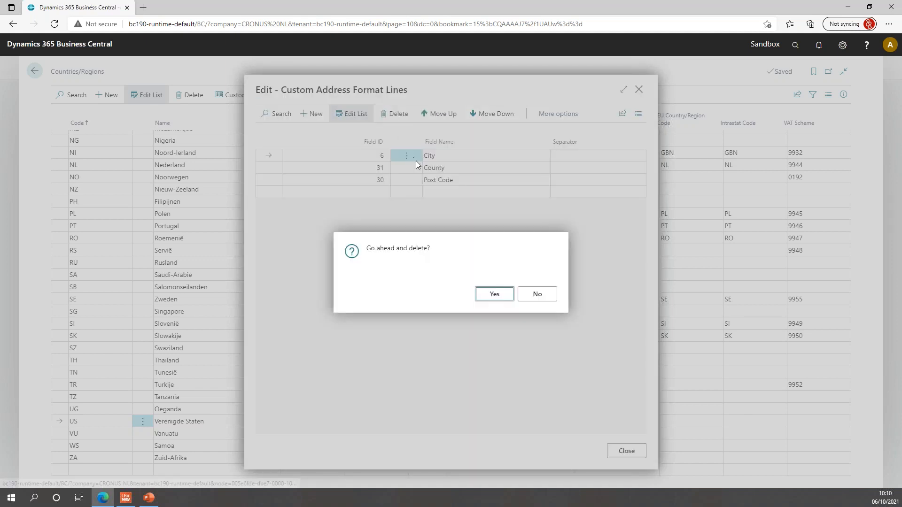
pyautogui.click(489, 294)
pyautogui.click(466, 164)
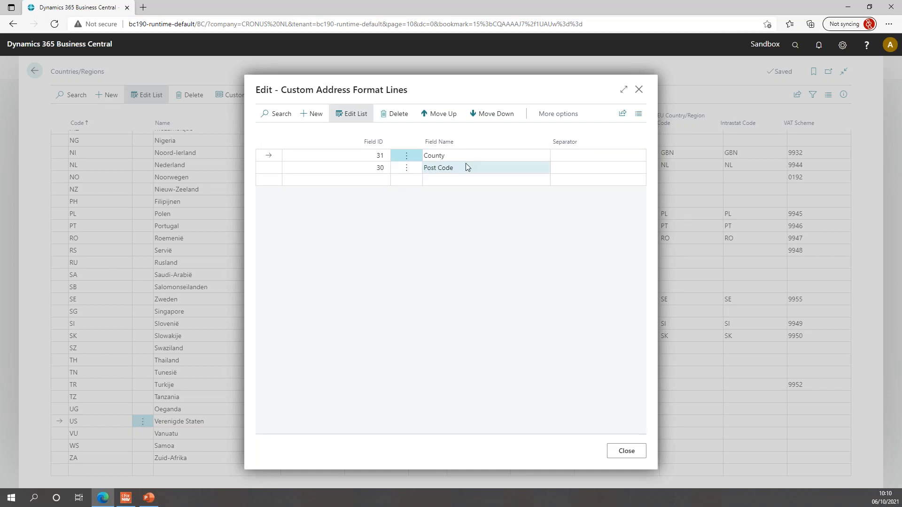
pyautogui.click(439, 114)
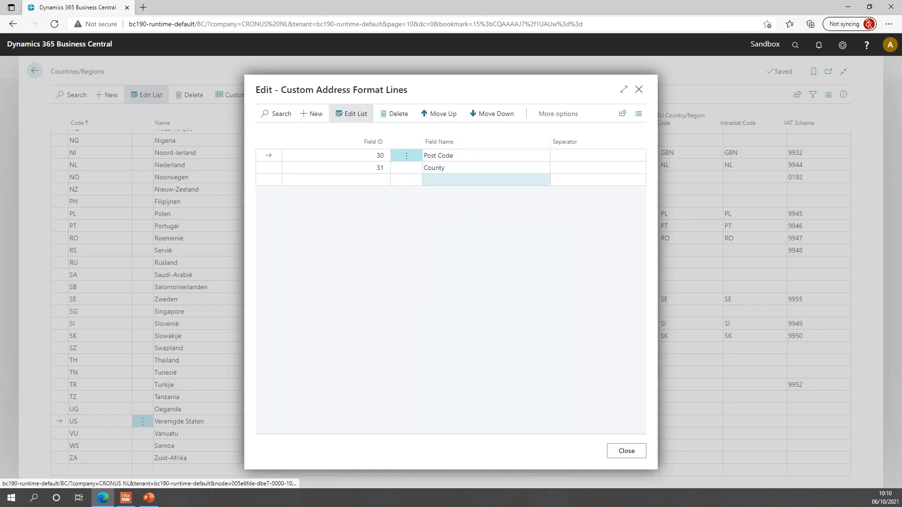
pyautogui.click(626, 451)
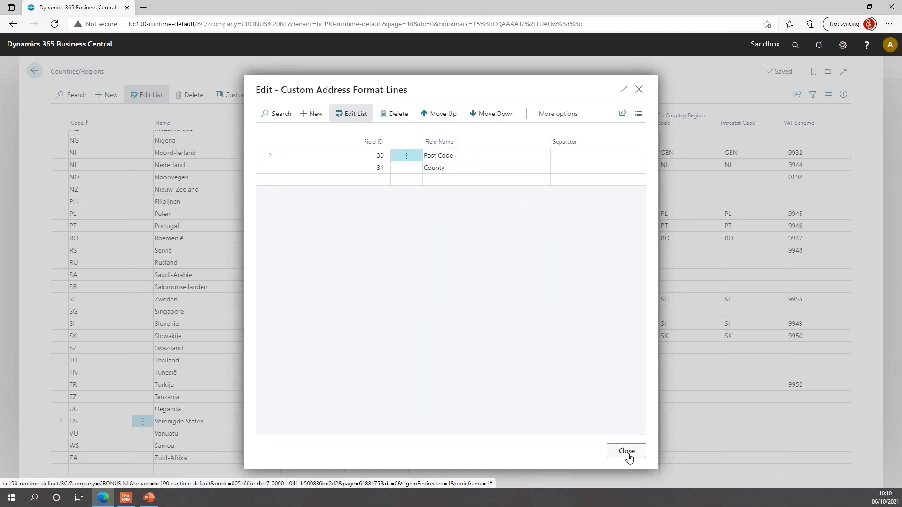
pyautogui.click(626, 450)
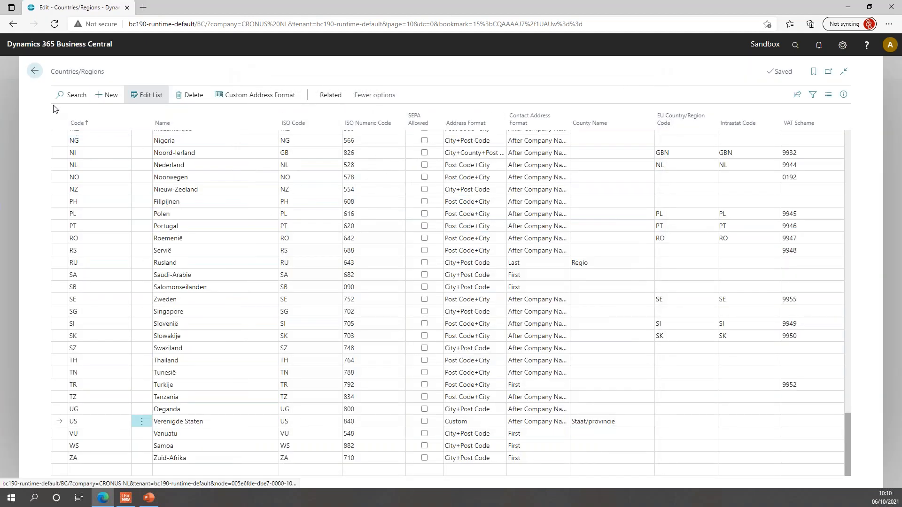
pyautogui.click(35, 71)
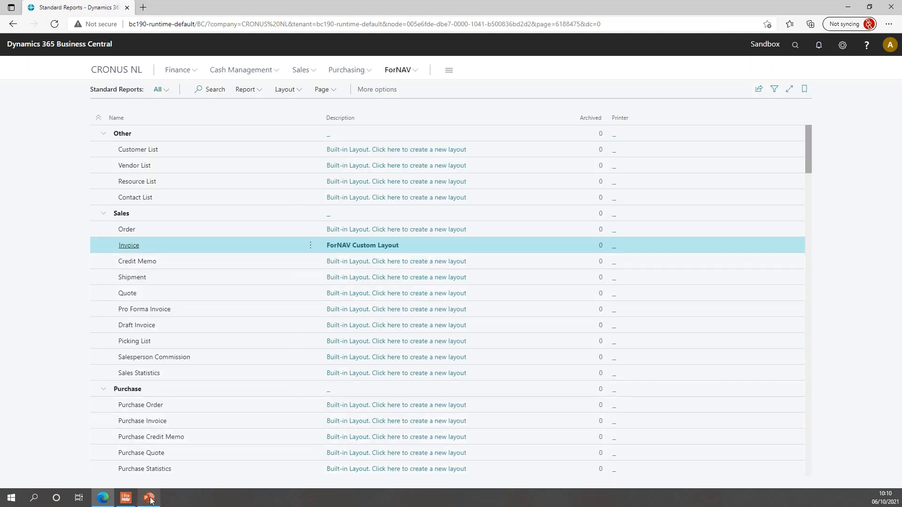
# Preview invoice 103216 from the Reports ForNAV designer, enlarge it to examine the last line of the customer address, and close the preview page.
pyautogui.click(126, 498)
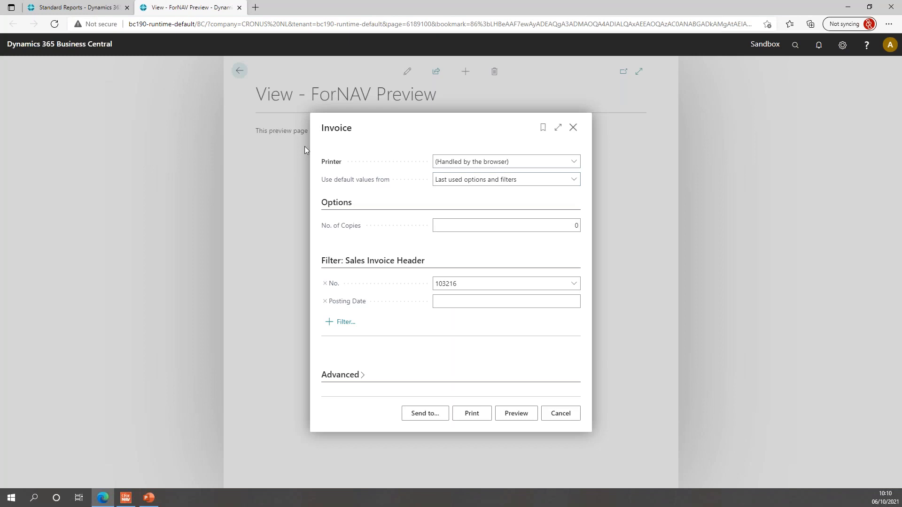
pyautogui.click(515, 414)
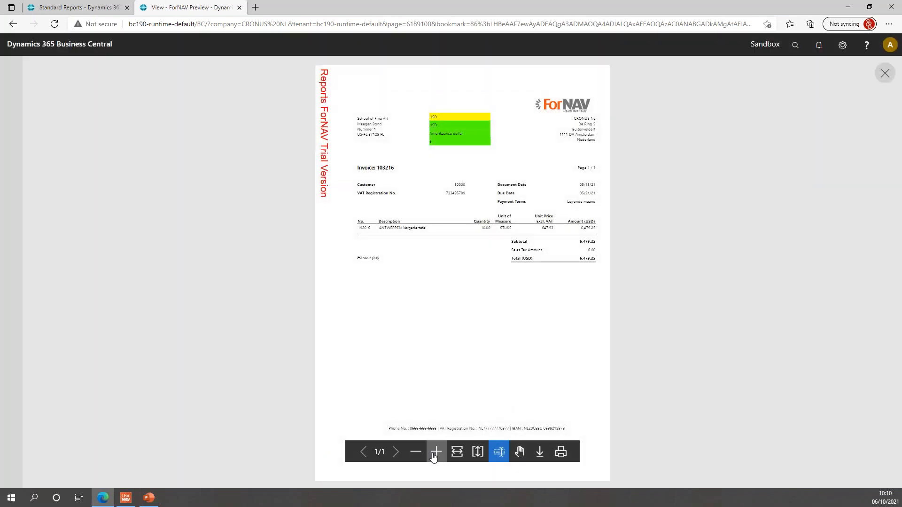
pyautogui.click(437, 452)
pyautogui.click(438, 452)
pyautogui.scroll(5, 451, 329)
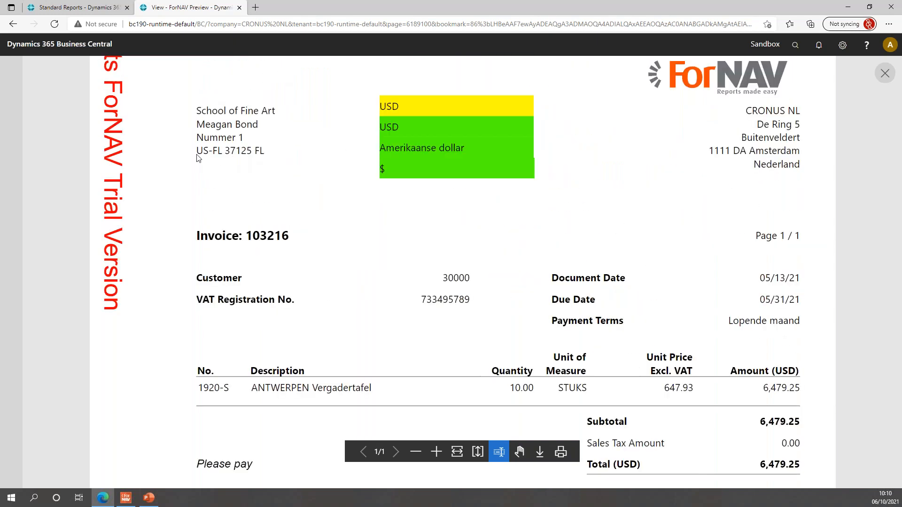
pyautogui.moveTo(198, 152); pyautogui.dragTo(263, 160)
pyautogui.click(212, 152)
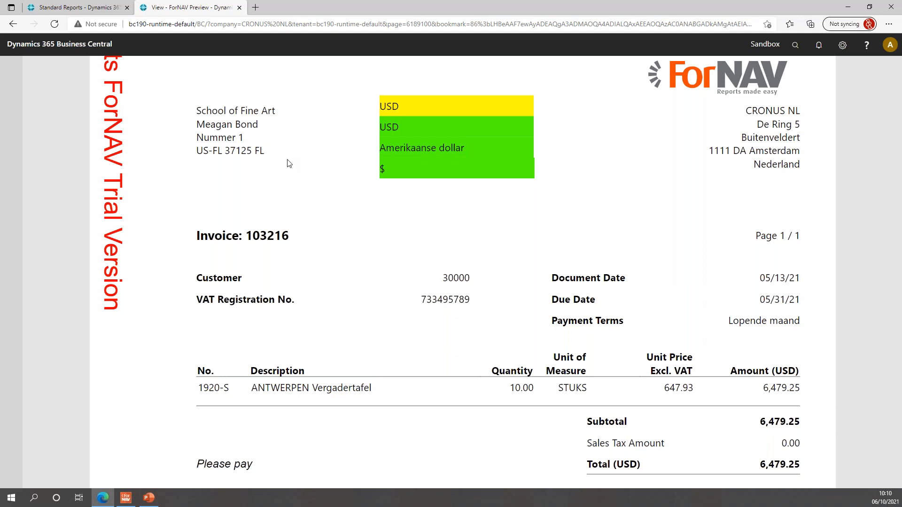
pyautogui.hotkey('ctrl', 'w')
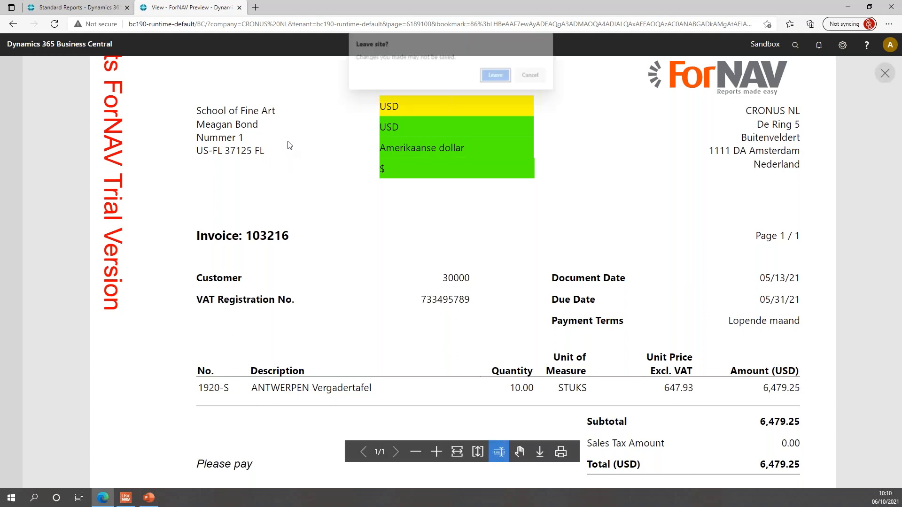
pyautogui.click(493, 78)
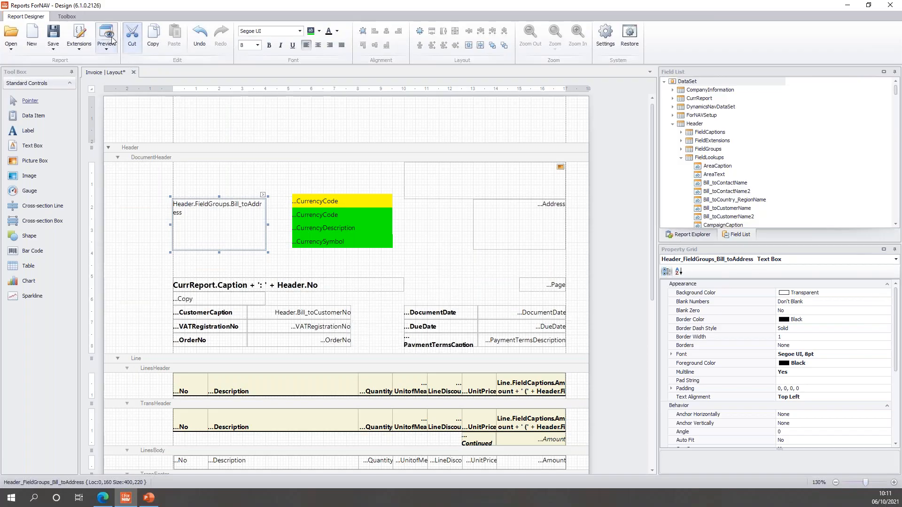
# Preview invoice 103216 again at page width, examine the payment terms and the line's unit of measure, and close the preview page.
pyautogui.click(112, 41)
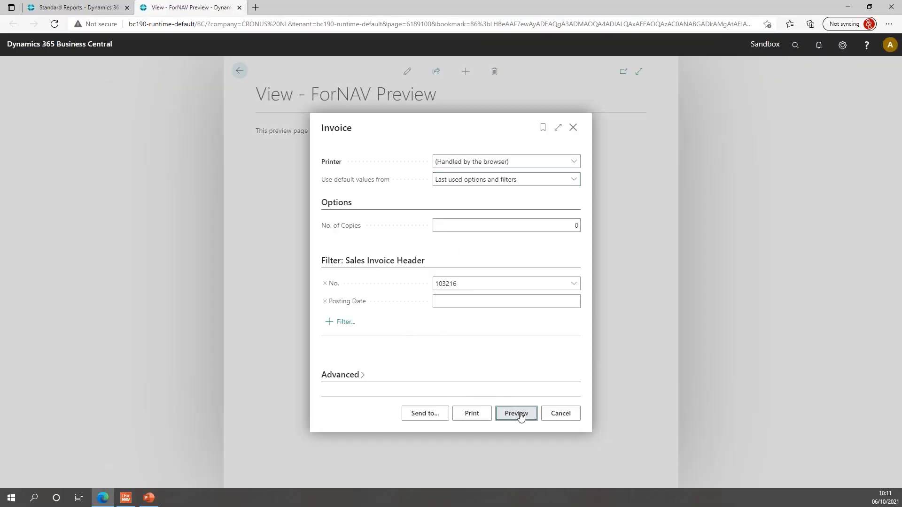
pyautogui.click(516, 413)
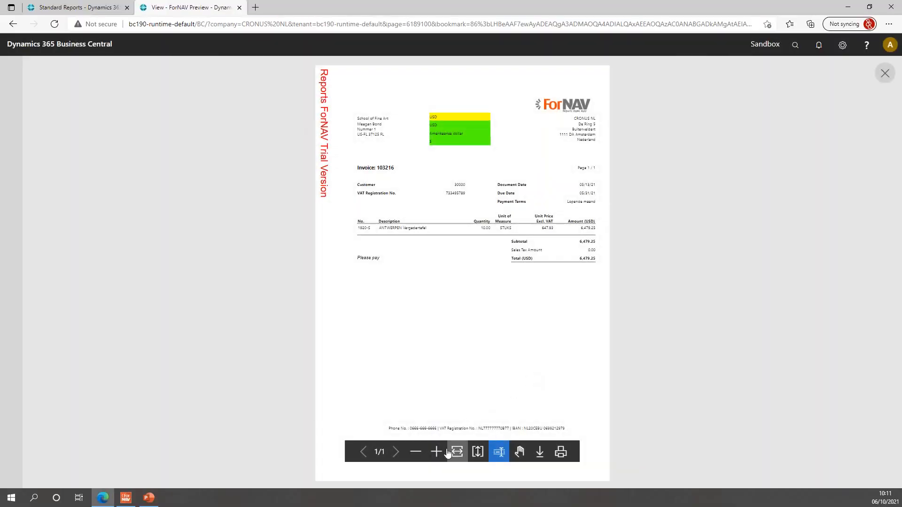
pyautogui.click(456, 451)
pyautogui.scroll(-2, 511, 399)
pyautogui.scroll(4, 529, 390)
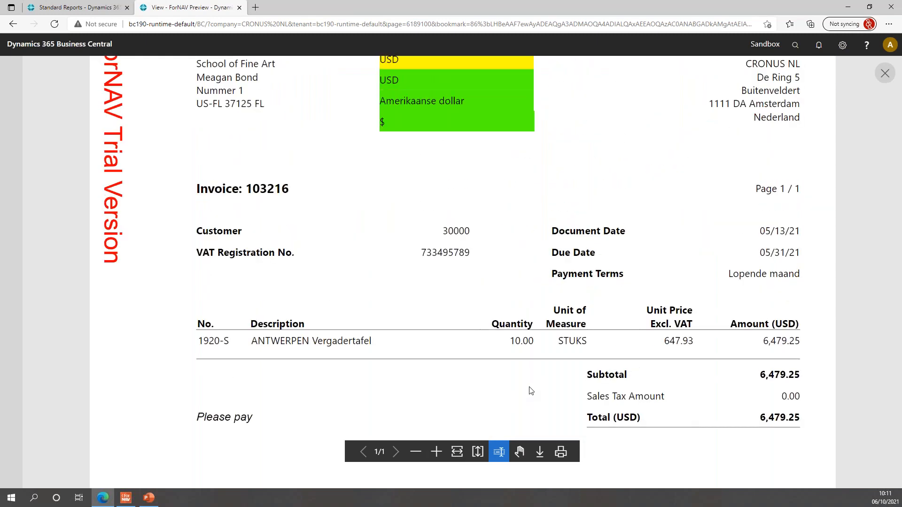
pyautogui.moveTo(551, 272); pyautogui.dragTo(803, 474)
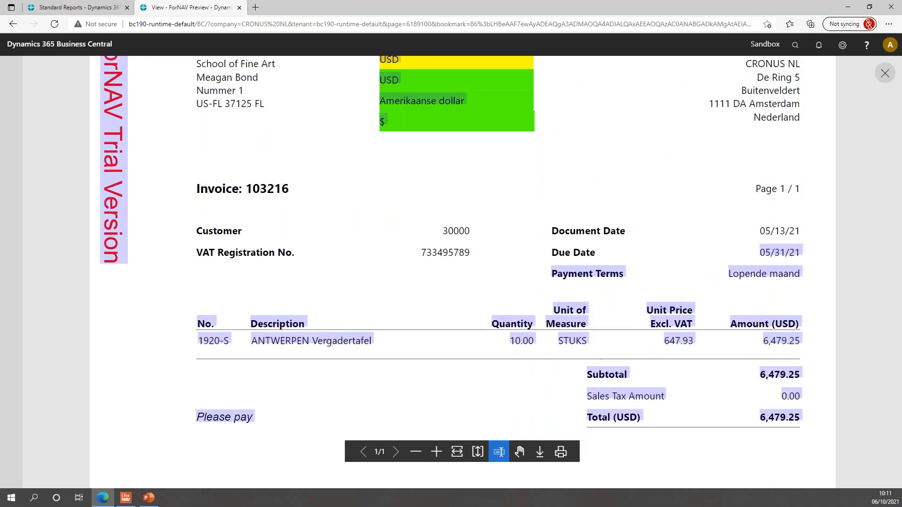
pyautogui.click(800, 272)
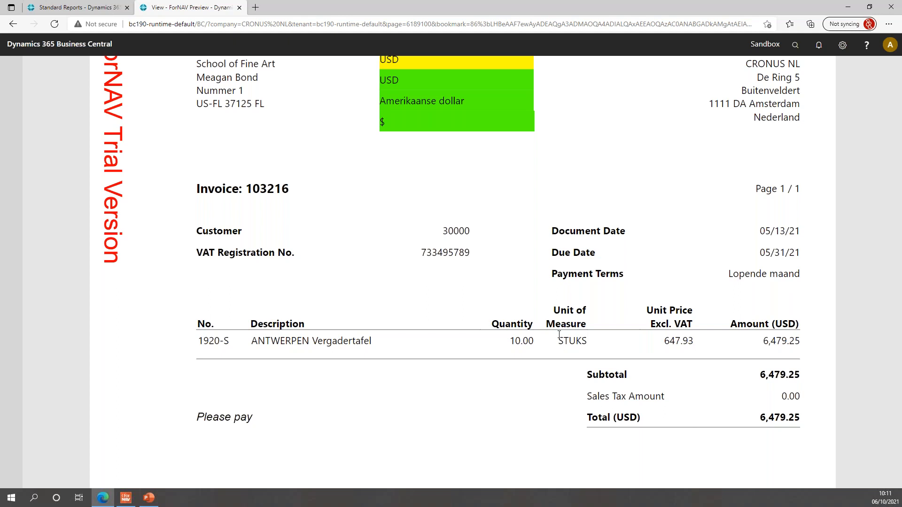
pyautogui.moveTo(558, 336); pyautogui.dragTo(586, 339)
pyautogui.click(576, 371)
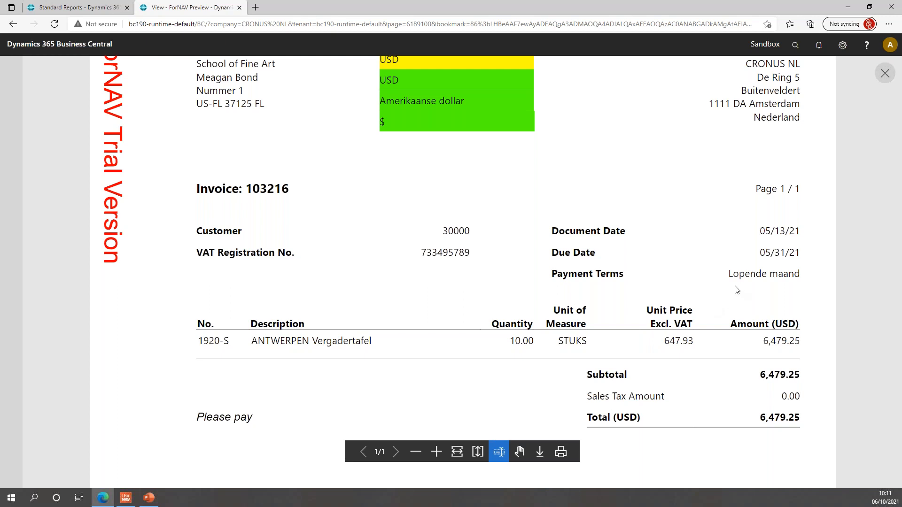
pyautogui.hotkey('ctrl', 'w')
pyautogui.press('Return')
# Switch to the Reports ForNAV designer and open the source expression of the UnitofMeasure cell in LinesBody in the JavaScript Editor.
pyautogui.click(126, 498)
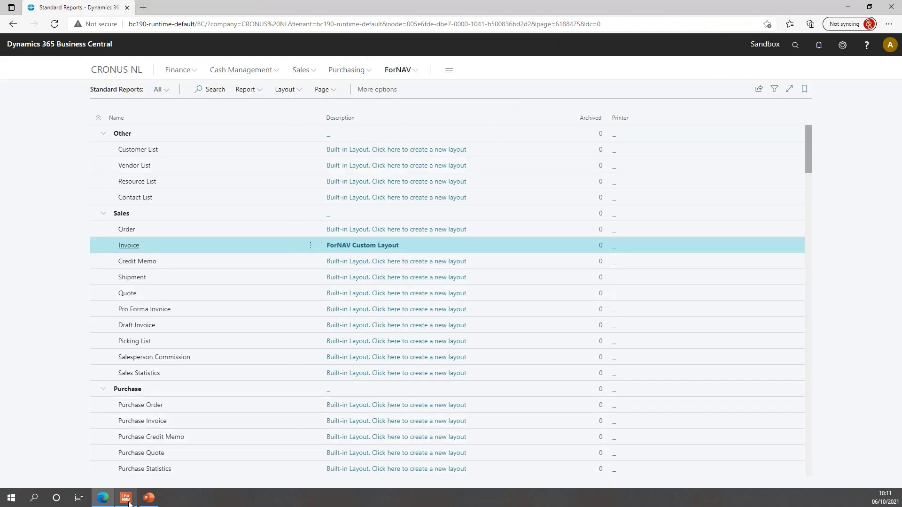
pyautogui.click(604, 235)
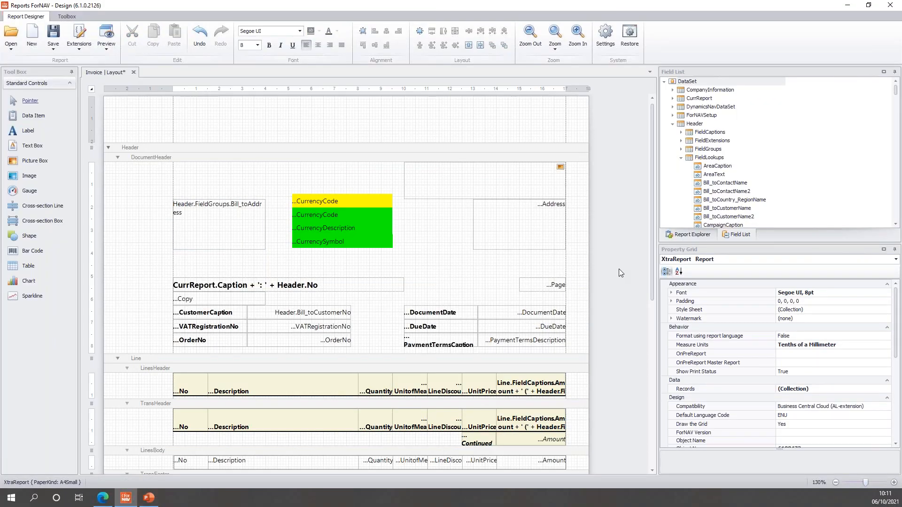
pyautogui.scroll(-3, 619, 270)
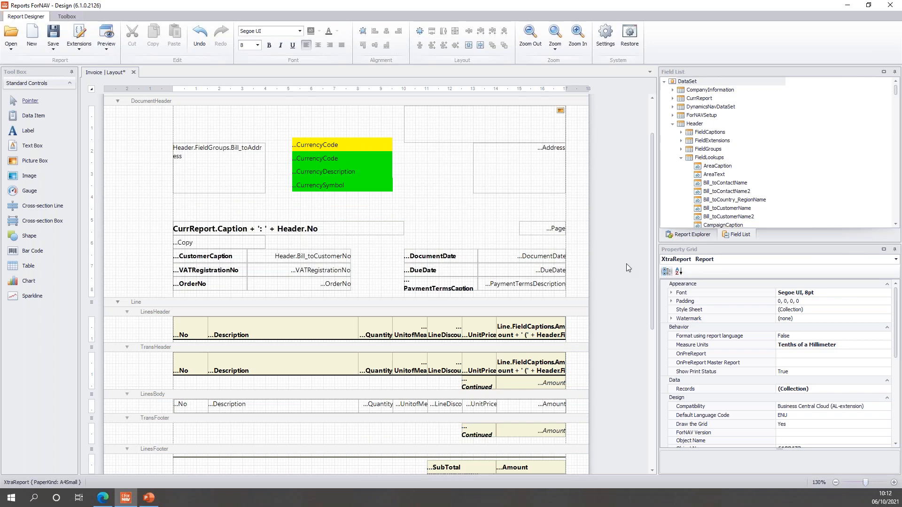
pyautogui.scroll(-3, 626, 263)
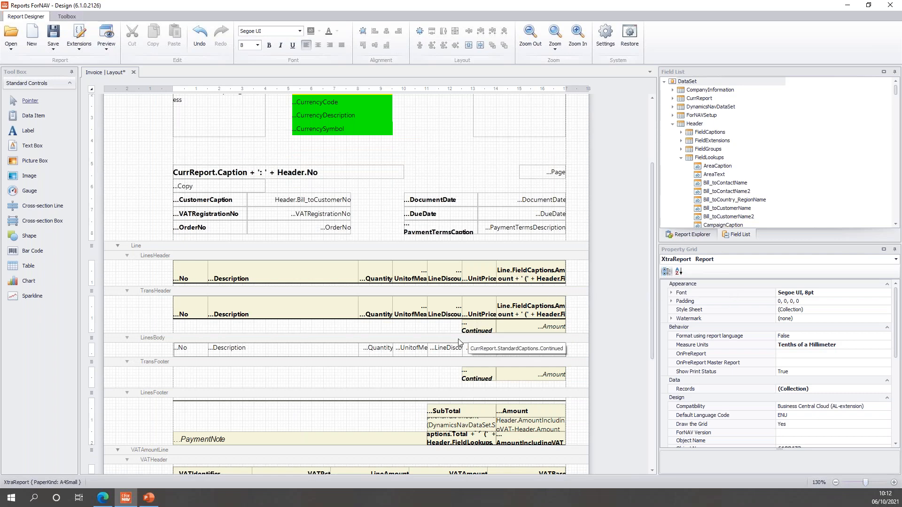
pyautogui.click(417, 354)
pyautogui.click(424, 338)
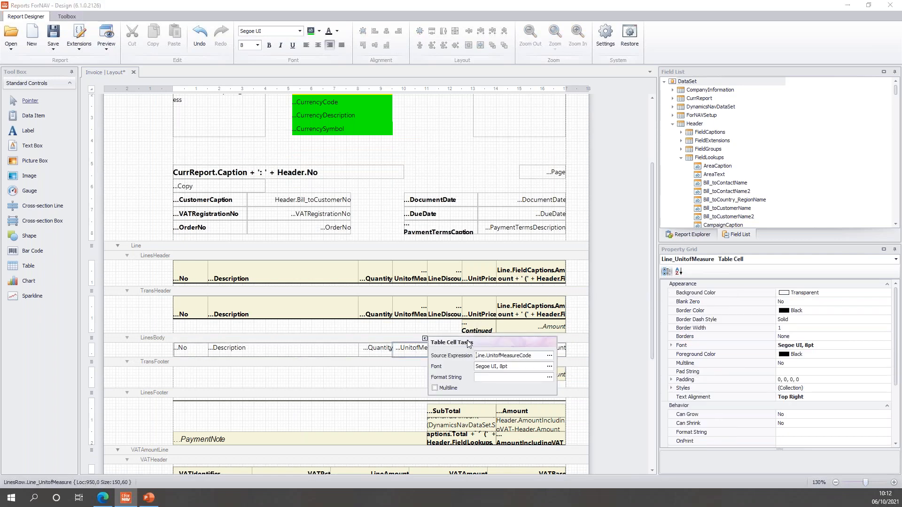
pyautogui.click(549, 357)
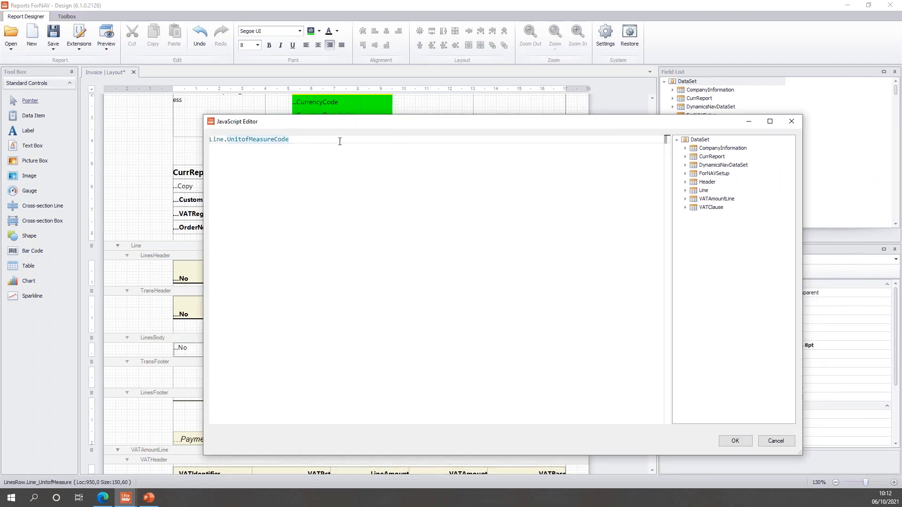
# Replace the UnitofMeasure cell's source expression with the Line data item's UnitofMeasure field and accept the change.
pyautogui.hotkey('ctrl', 'a')
pyautogui.press('Delete')
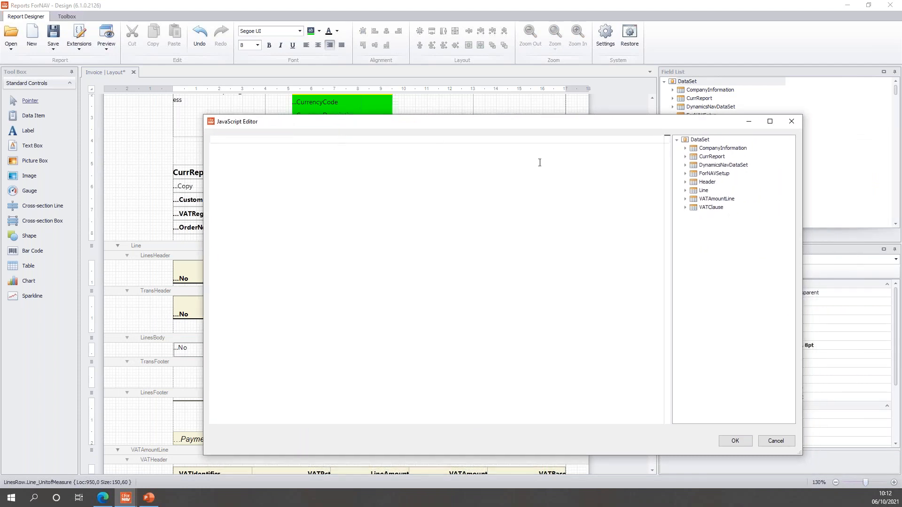
pyautogui.click(685, 191)
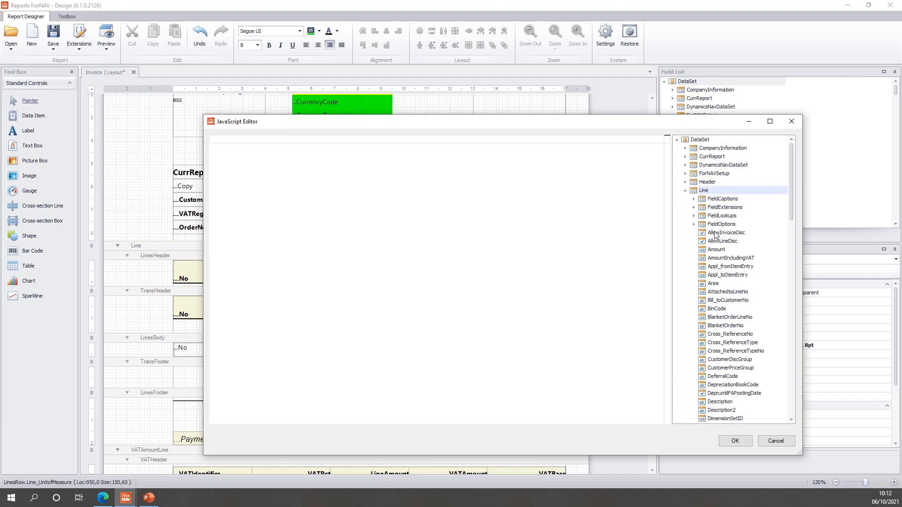
pyautogui.write('un')
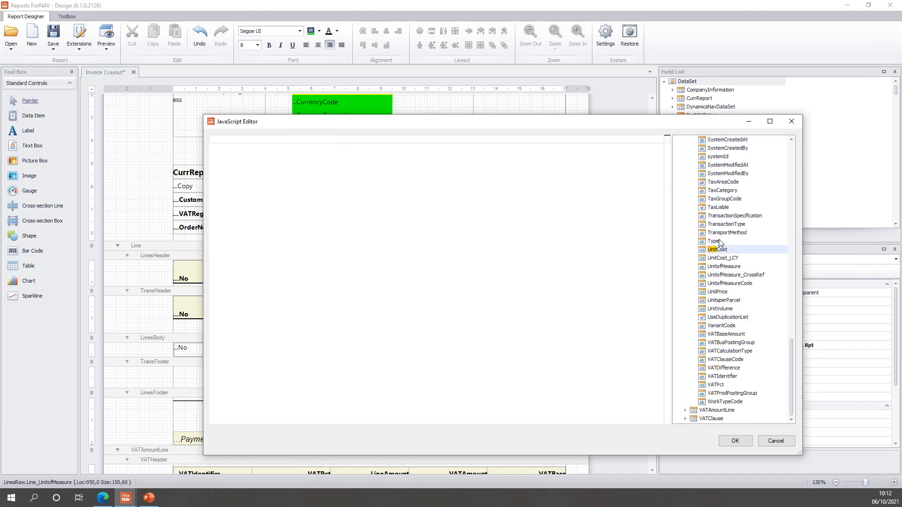
pyautogui.click(736, 268)
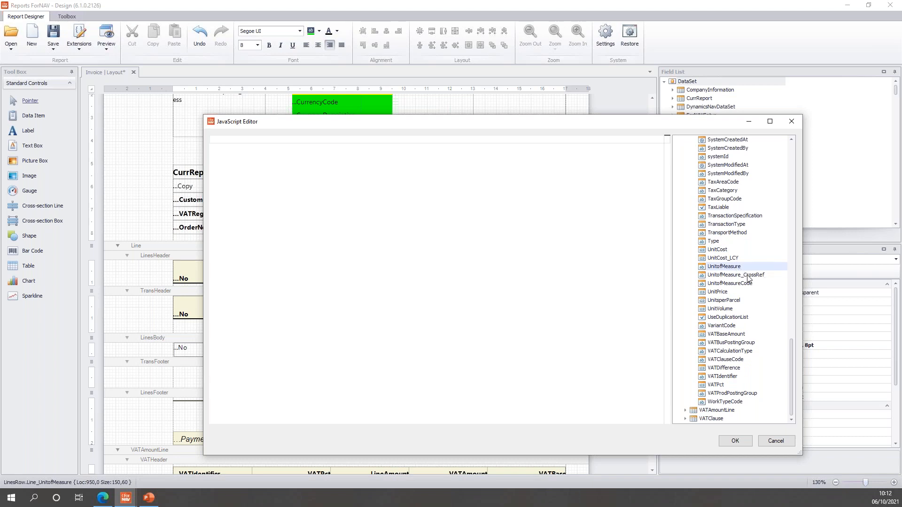
pyautogui.click(750, 283)
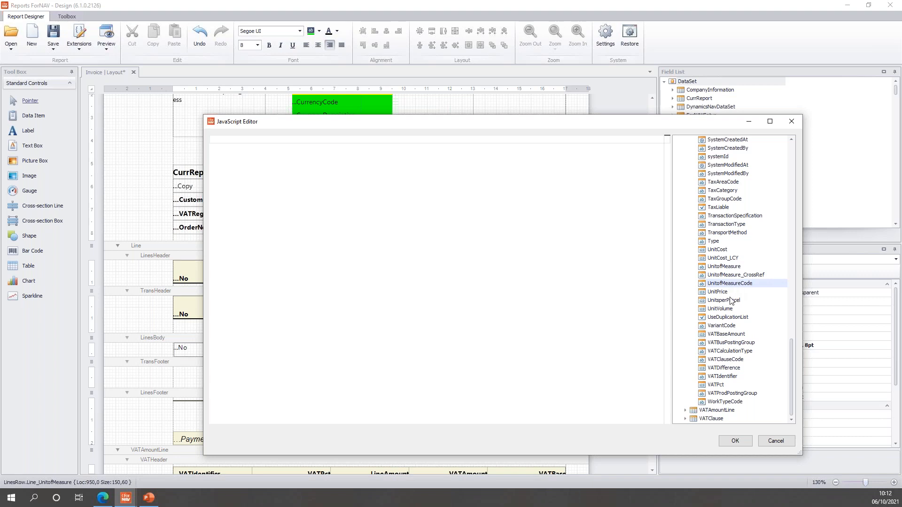
pyautogui.click(734, 268)
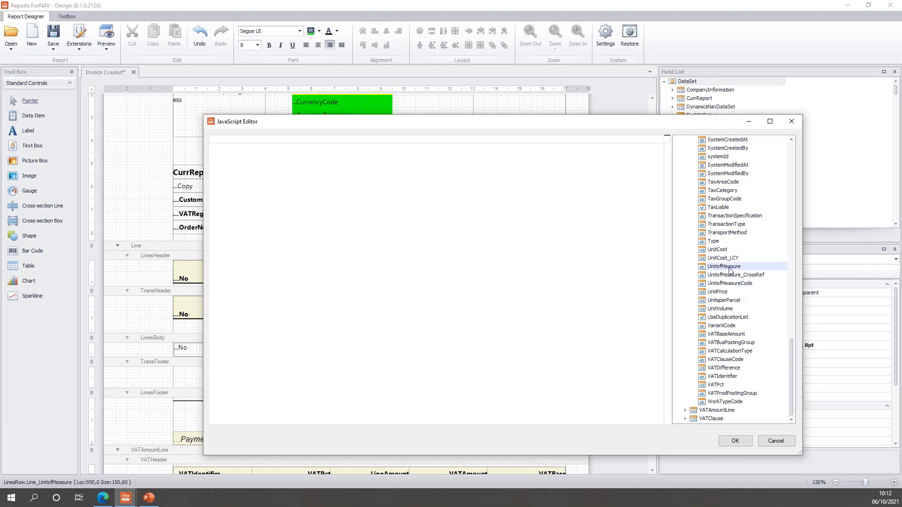
pyautogui.doubleClick(729, 271)
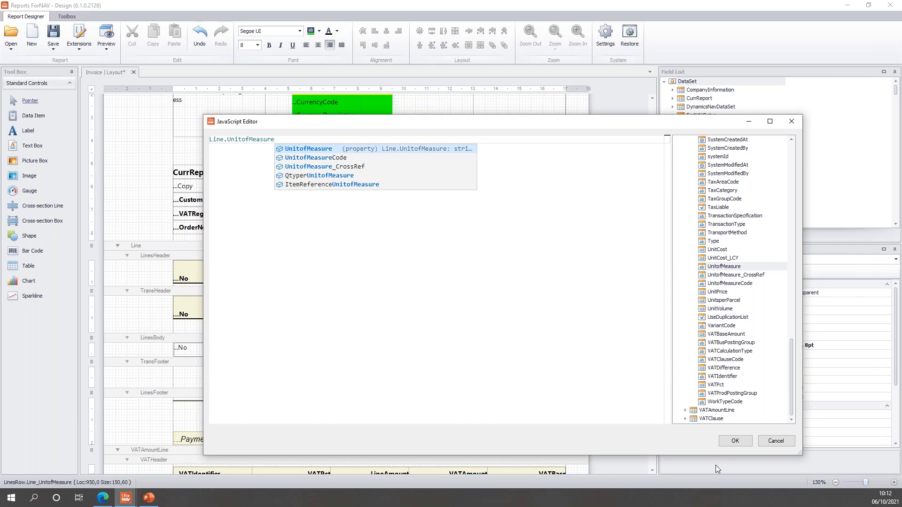
pyautogui.click(735, 441)
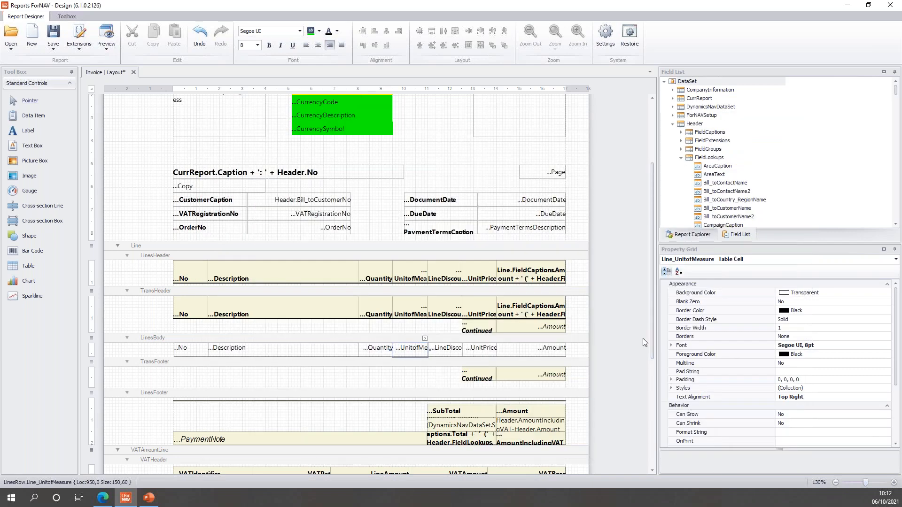
# Preview invoice 103216, enlarge it to examine the line's unit of measure, and close the preview page.
pyautogui.click(627, 312)
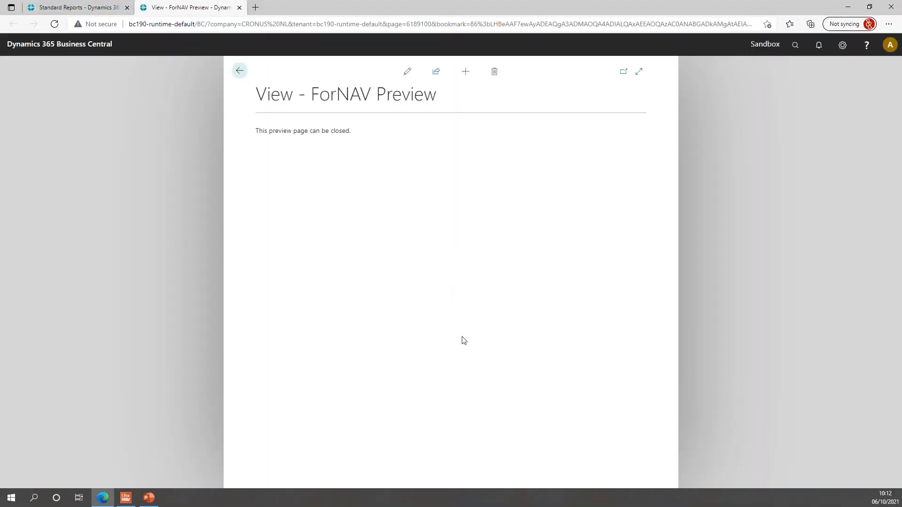
pyautogui.click(507, 411)
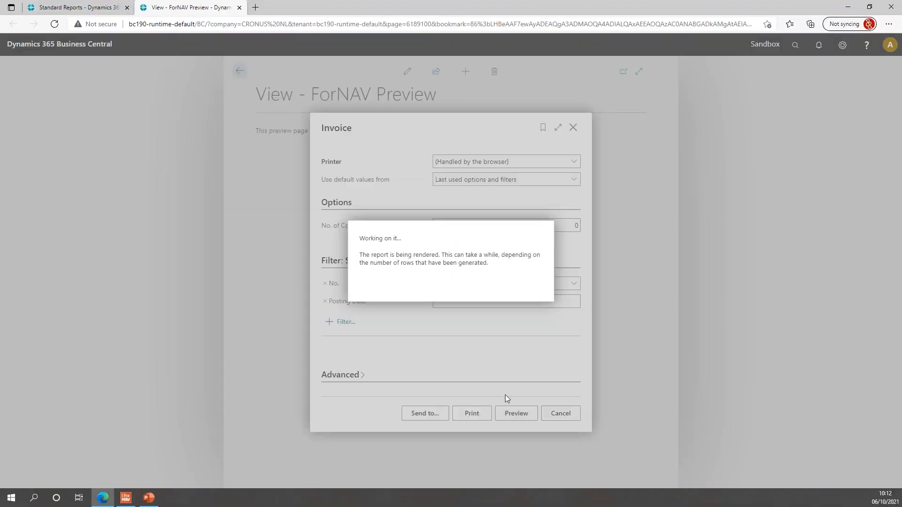
pyautogui.click(435, 451)
pyautogui.click(436, 452)
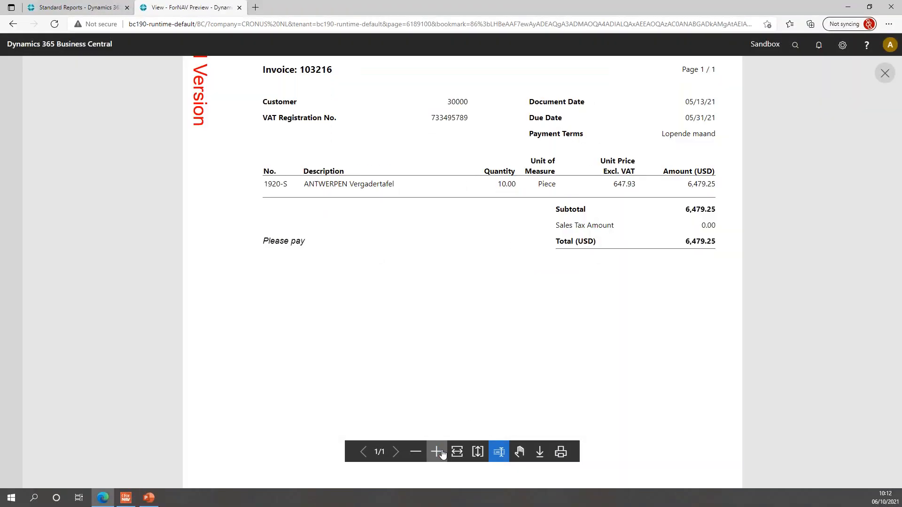
pyautogui.scroll(3, 557, 375)
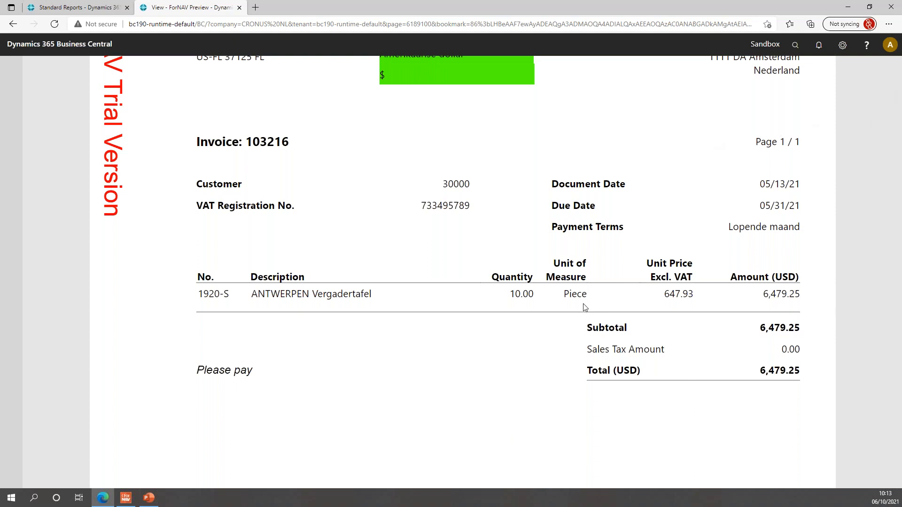
pyautogui.hotkey('ctrl', 'w')
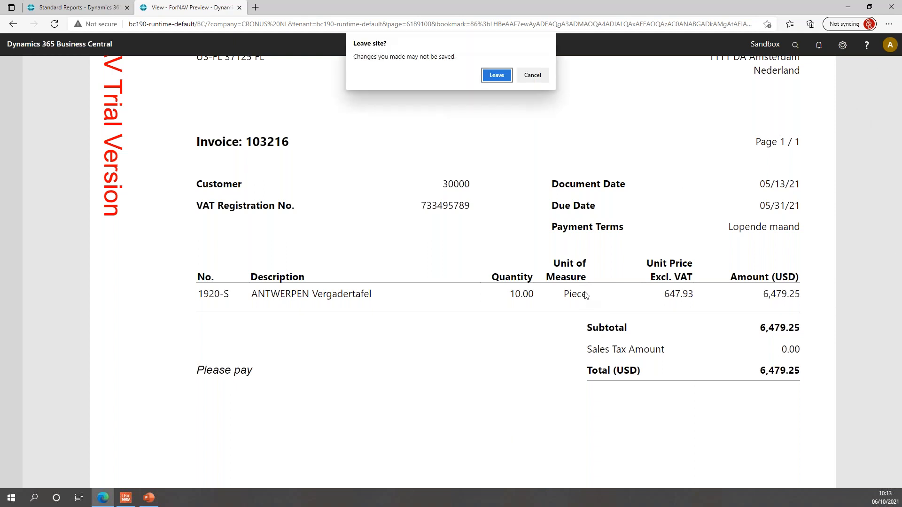
pyautogui.click(496, 75)
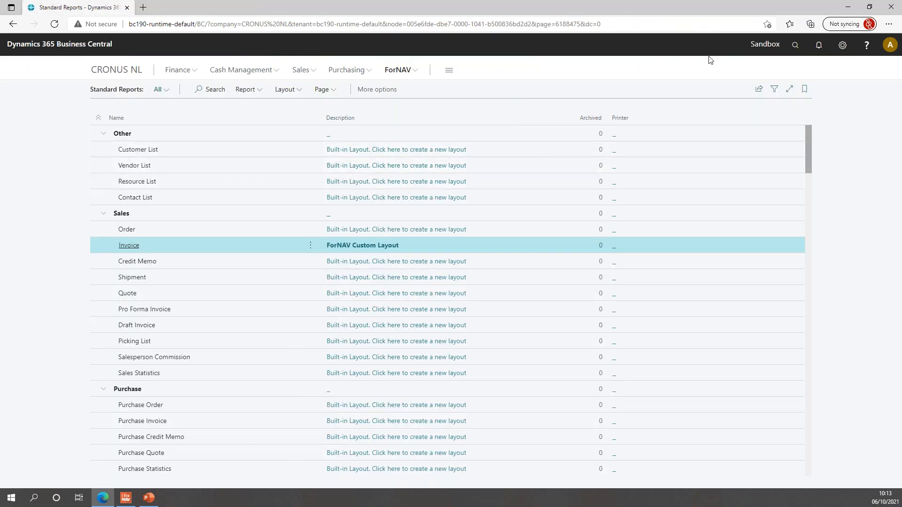
# Find the Units of Measure page in Business Central and open the translations of the STUKS unit.
pyautogui.click(794, 45)
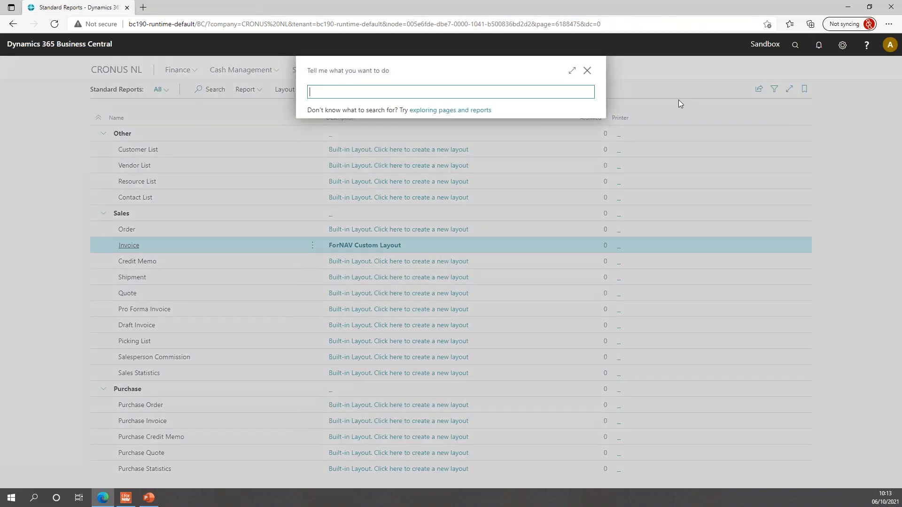
pyautogui.write('unit mea')
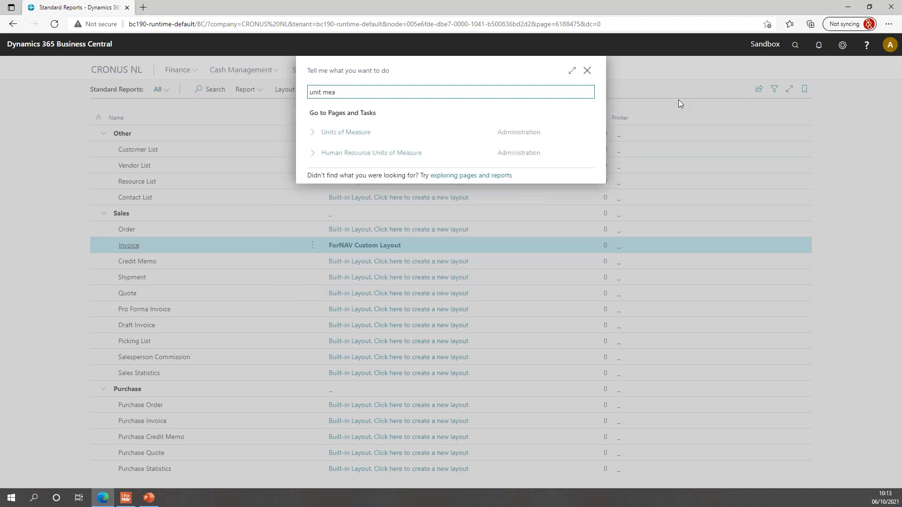
pyautogui.press('Down')
pyautogui.press('Return')
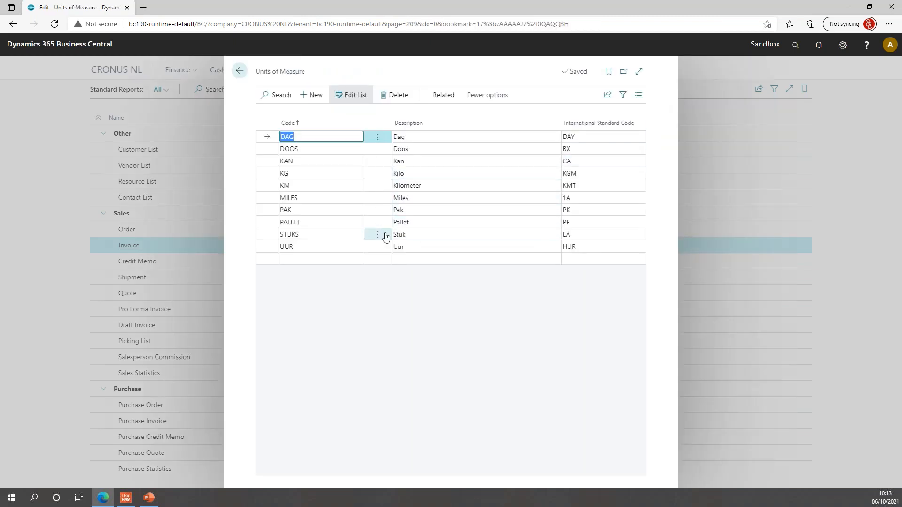
pyautogui.click(324, 236)
pyautogui.click(419, 235)
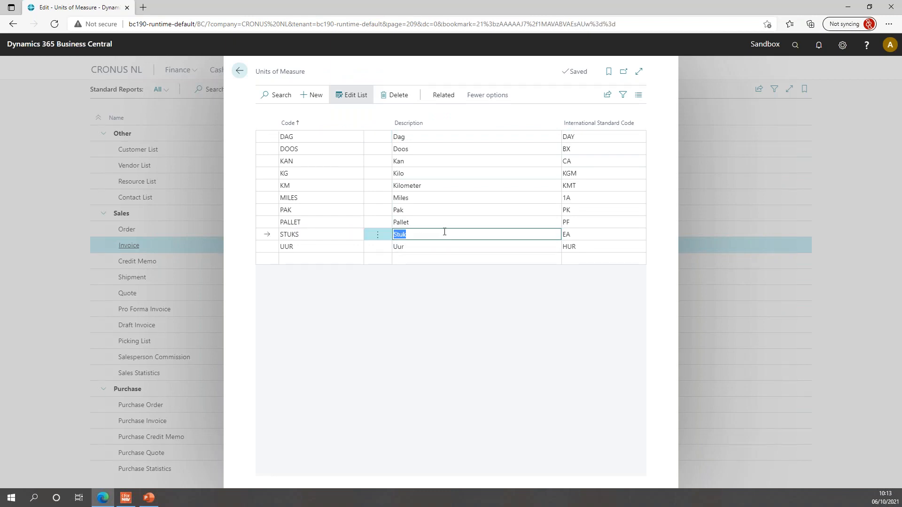
pyautogui.click(443, 95)
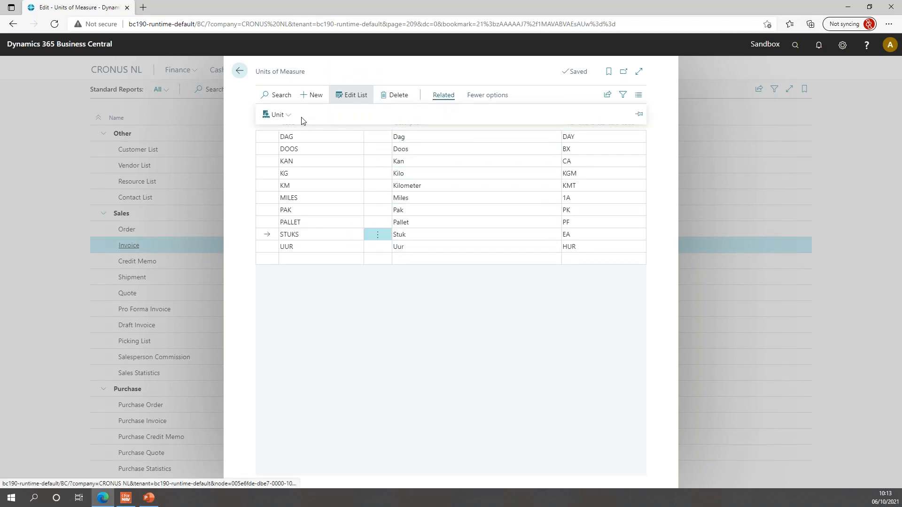
pyautogui.click(288, 117)
pyautogui.click(285, 131)
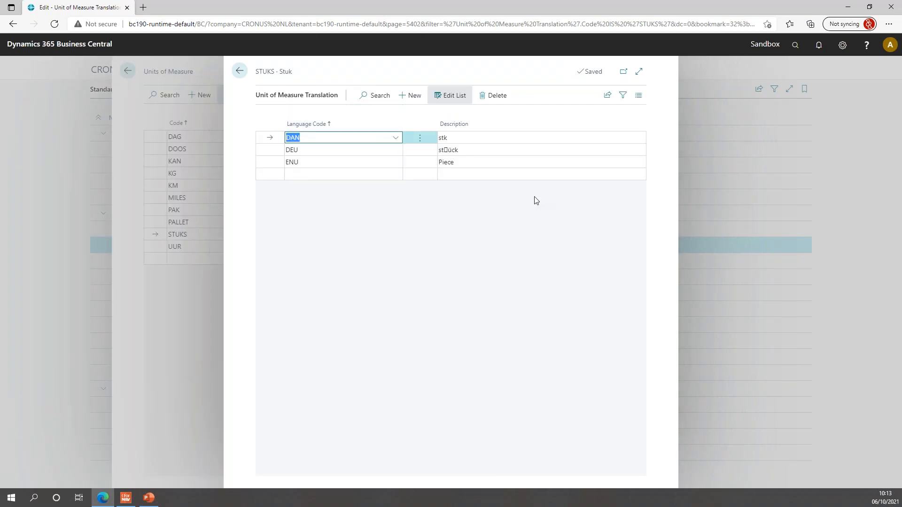
# Examine the DAN, DEU and ENU descriptions of the STUKS unit and go back to the Standard Reports list.
pyautogui.click(471, 137)
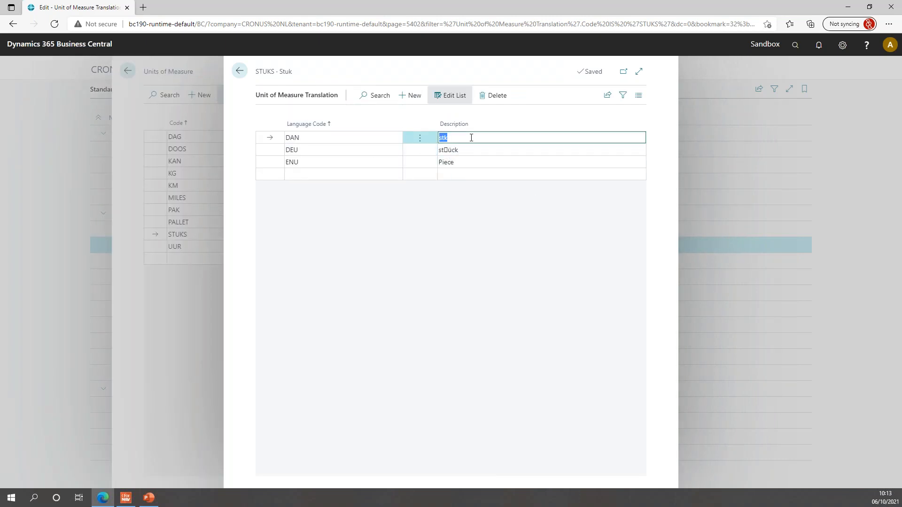
pyautogui.click(478, 149)
pyautogui.click(485, 164)
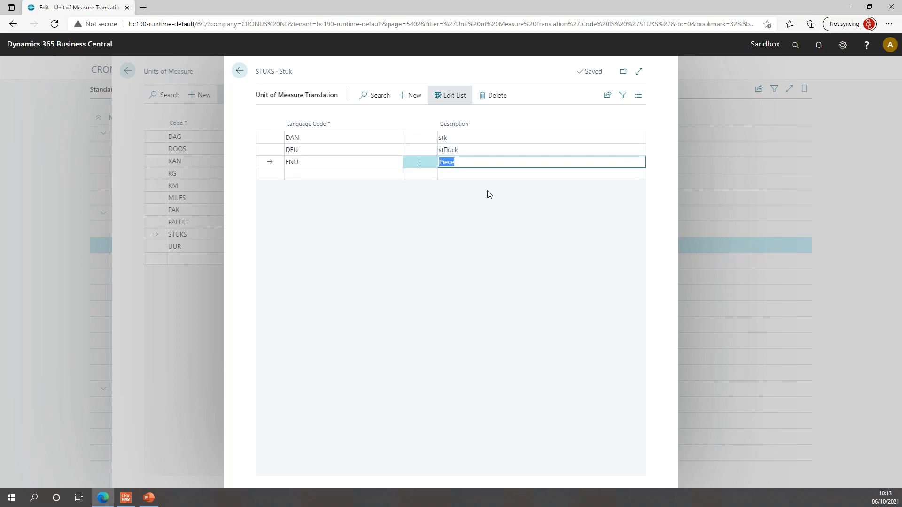
pyautogui.click(479, 161)
pyautogui.click(240, 72)
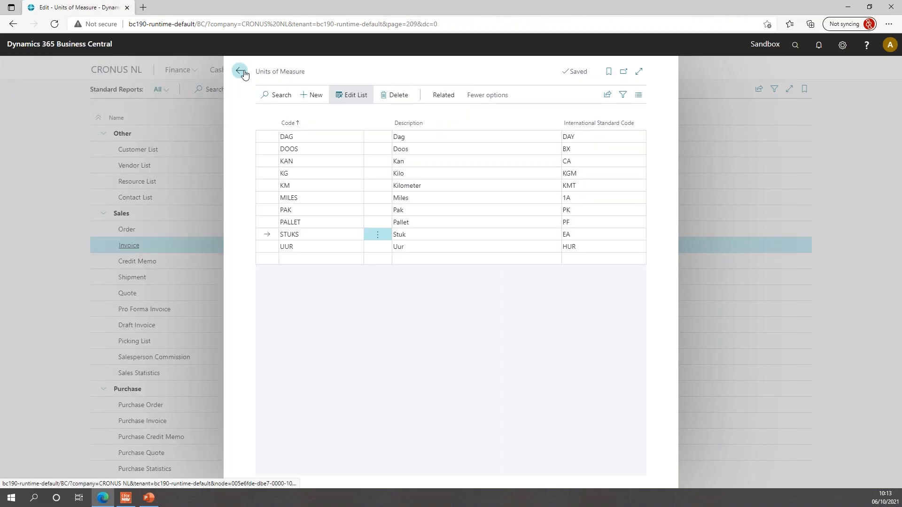
pyautogui.click(240, 71)
# Switch to the Reports ForNAV designer and open the source expression of the PaymentTermsDescription text box in the JavaScript Editor.
pyautogui.click(126, 497)
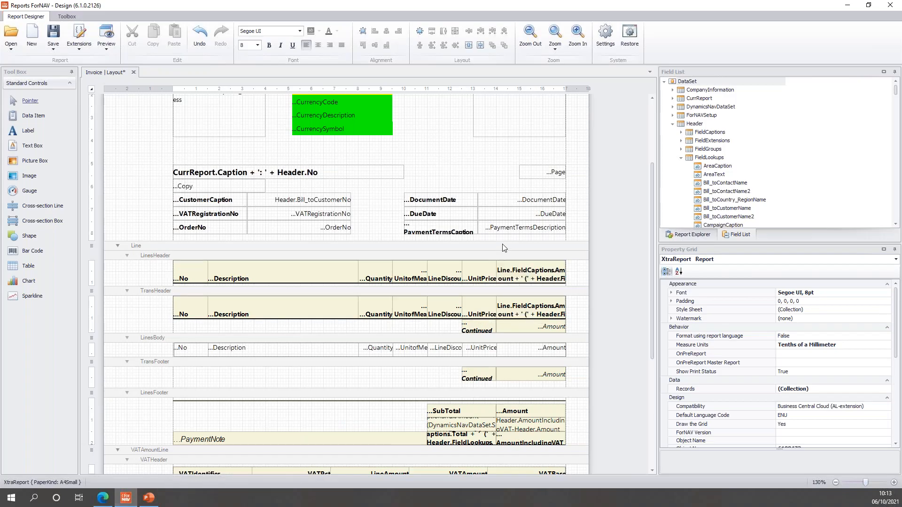
pyautogui.click(540, 231)
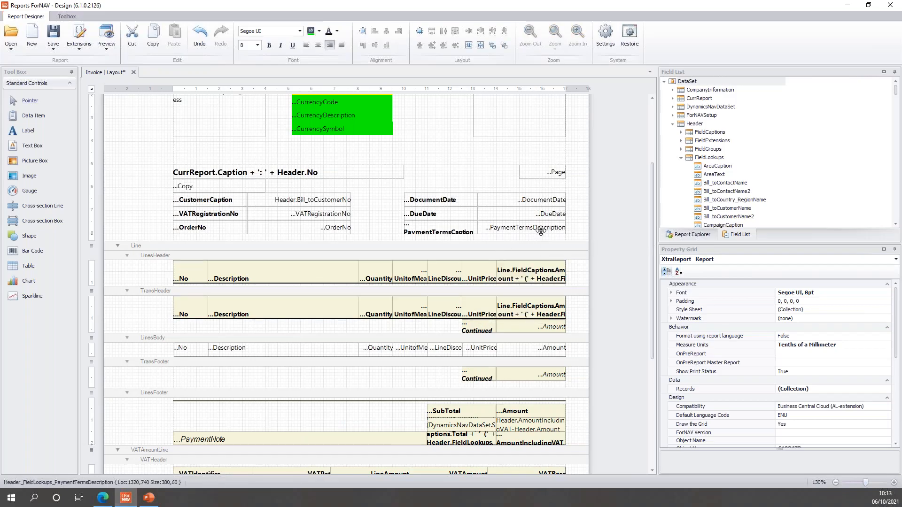
pyautogui.click(562, 215)
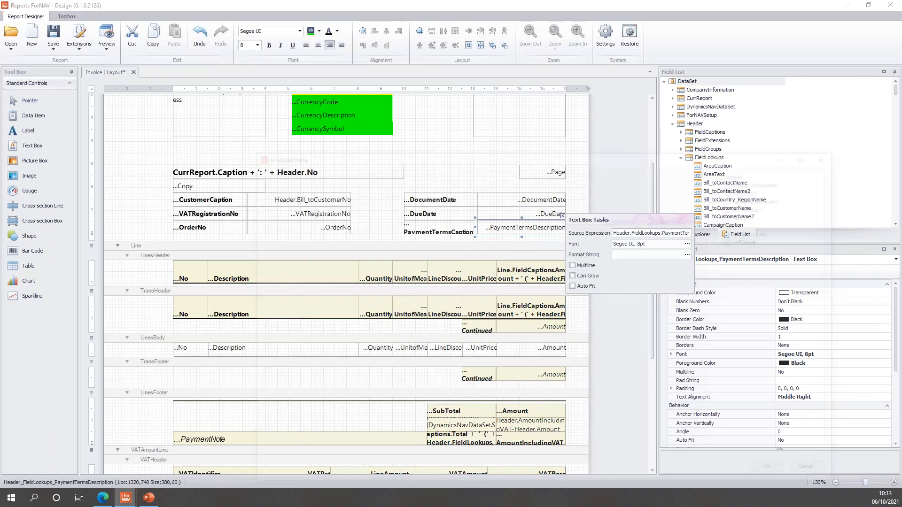
pyautogui.click(687, 233)
pyautogui.moveTo(278, 120); pyautogui.dragTo(332, 98)
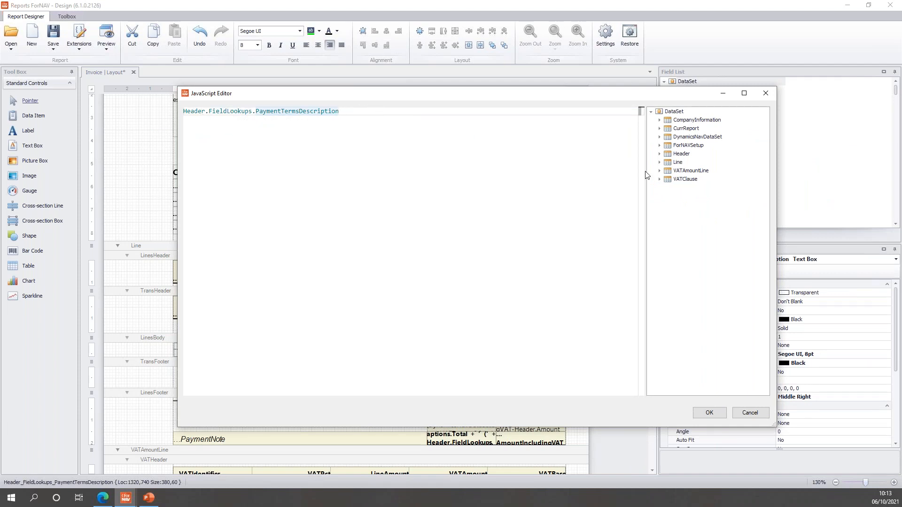
# Examine the payment method and payment terms entries in the Header FieldLookups, and close the JavaScript Editor without changes.
pyautogui.click(658, 155)
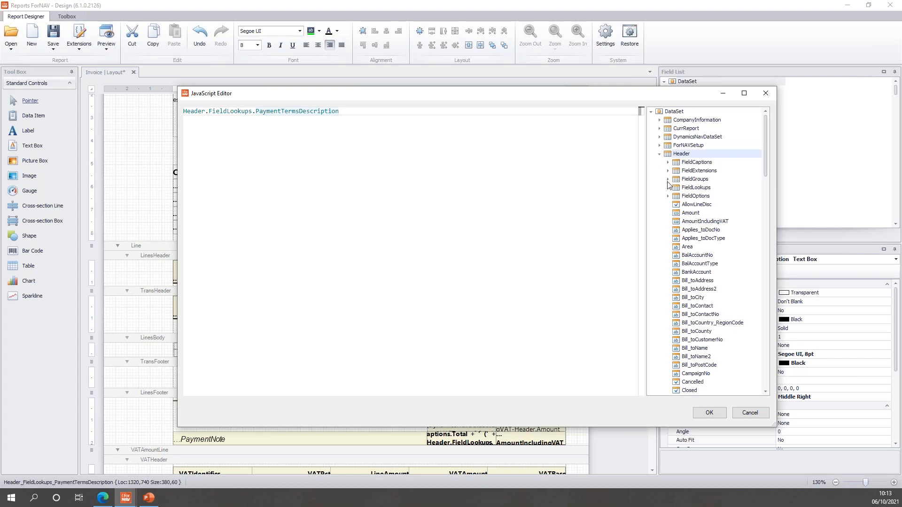
pyautogui.click(668, 188)
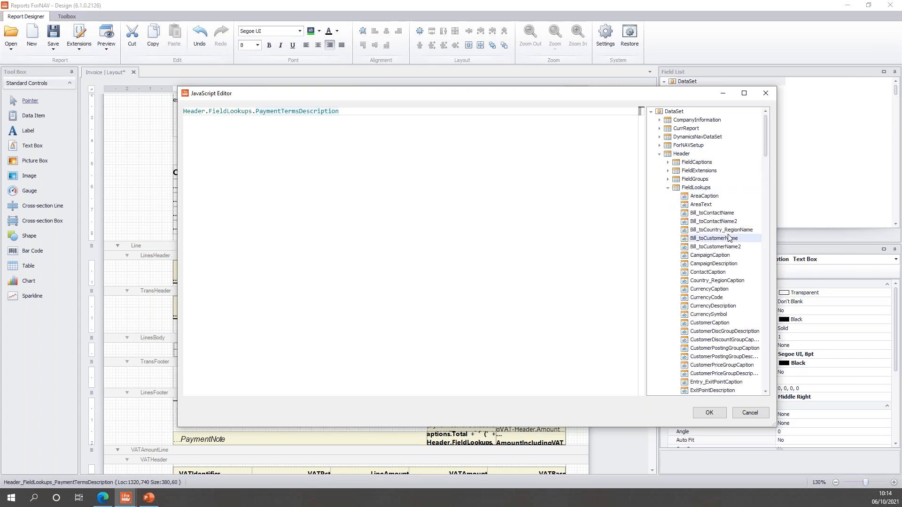
pyautogui.write('pay')
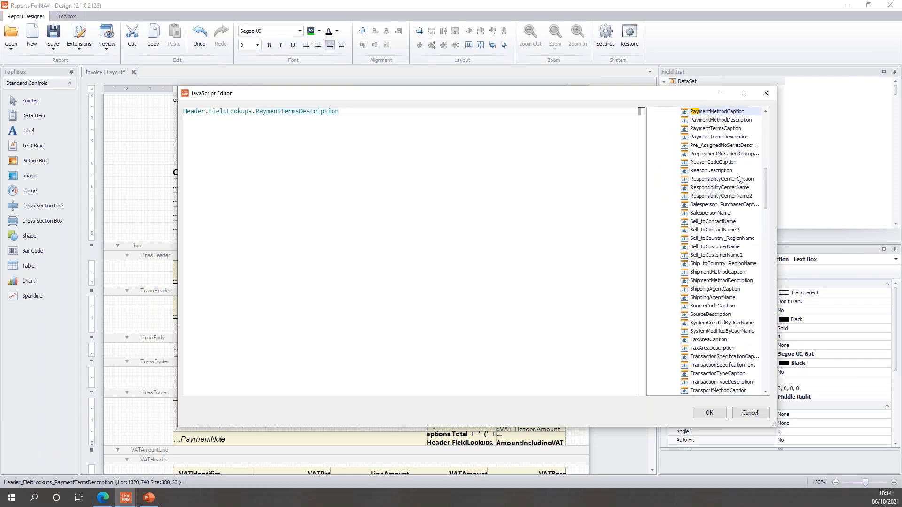
pyautogui.click(737, 121)
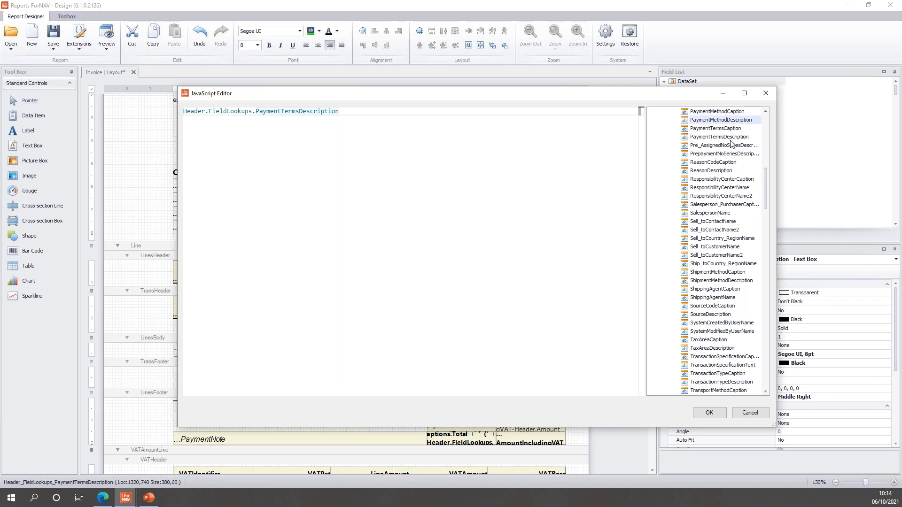
pyautogui.scroll(1, 733, 148)
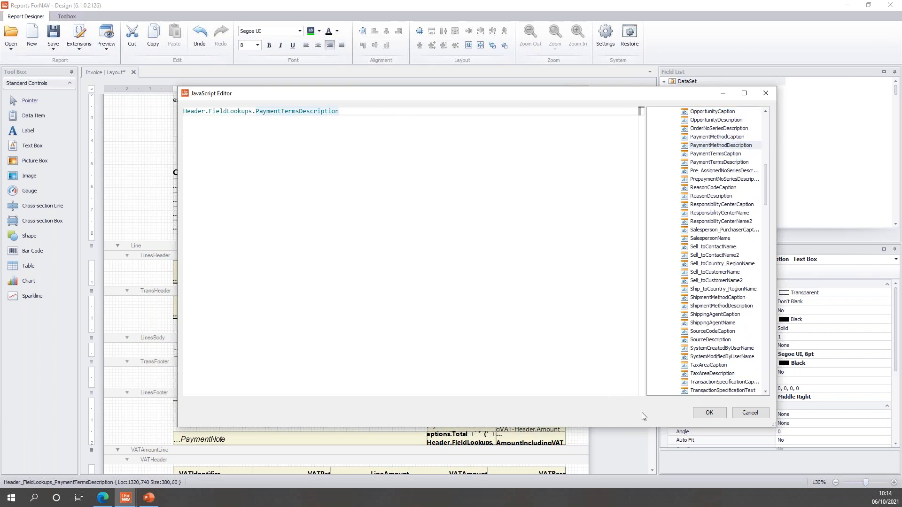
pyautogui.click(747, 413)
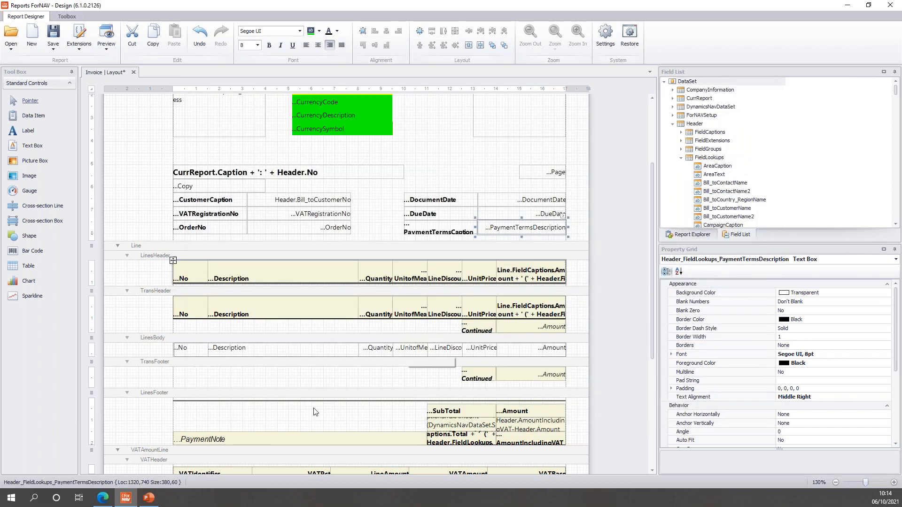
# Switch to Business Central, find the Payment Terms page and open the translations of the LM payment term (Lopende maand).
pyautogui.click(103, 498)
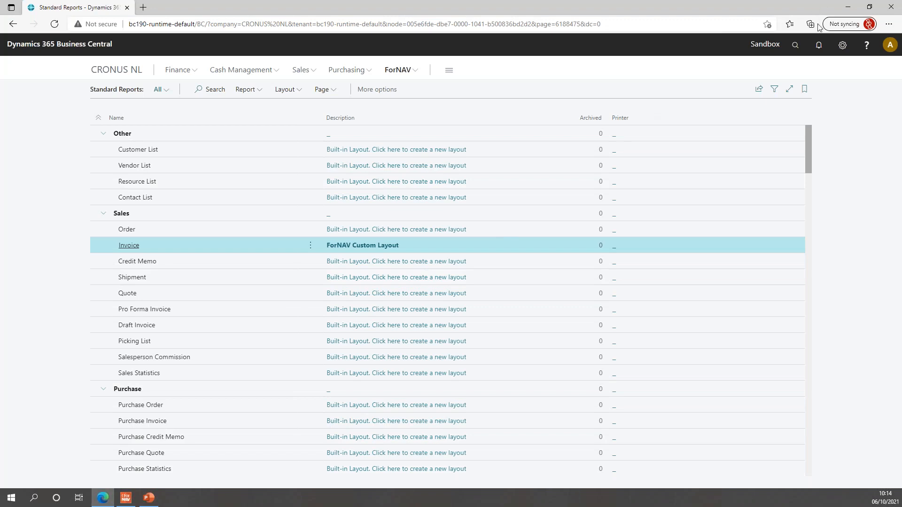
pyautogui.hotkey('alt', 'q')
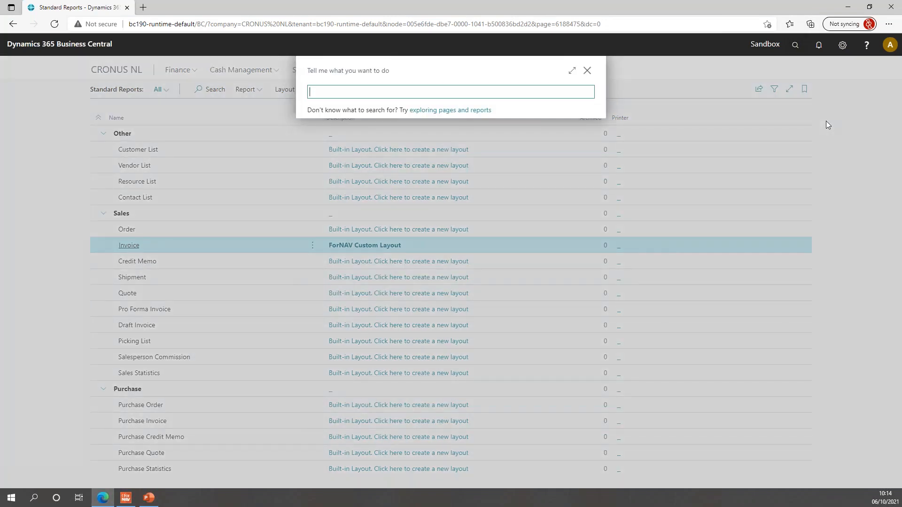
pyautogui.write('pay term')
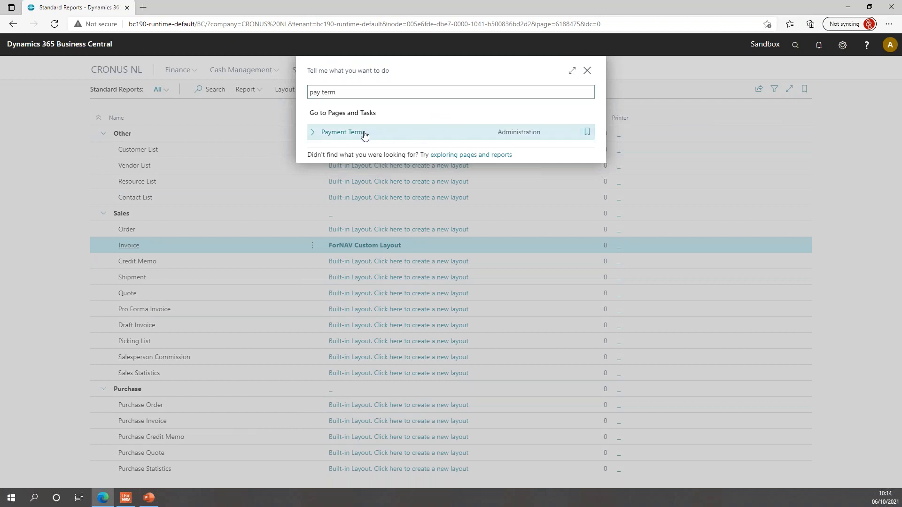
pyautogui.click(364, 135)
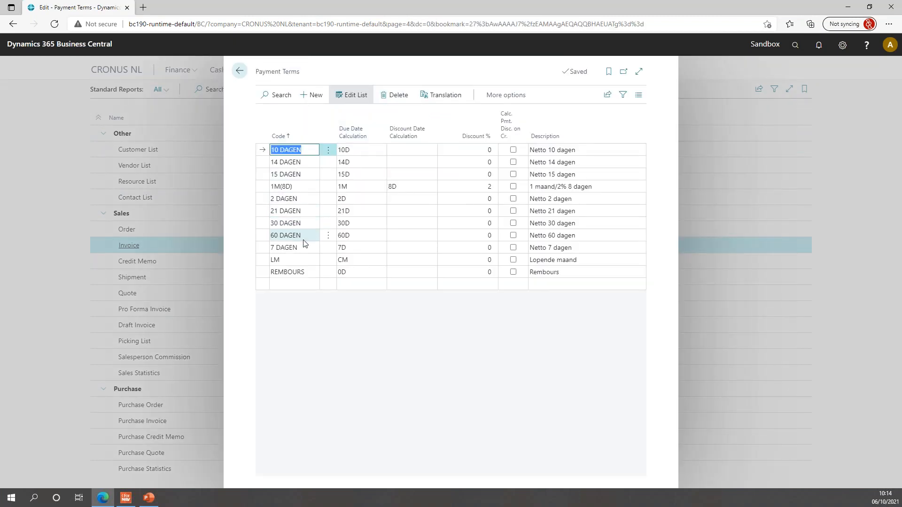
pyautogui.click(296, 259)
pyautogui.click(590, 260)
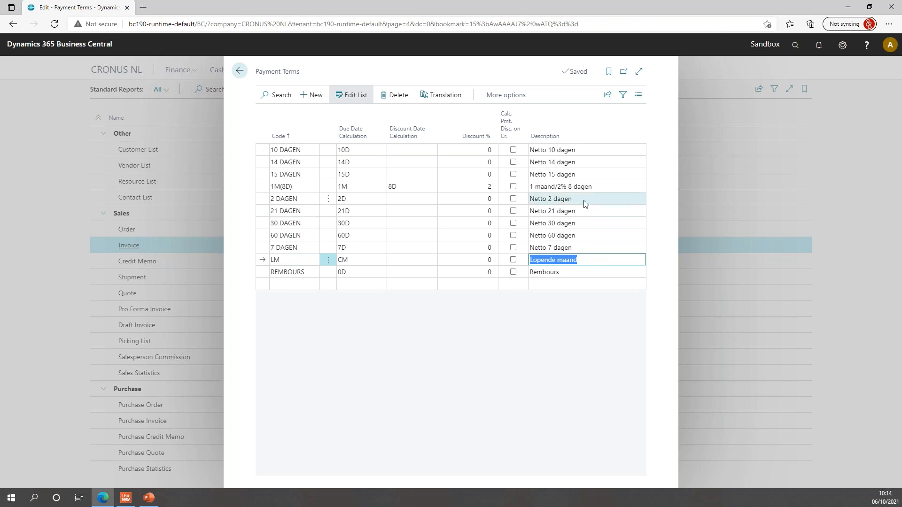
pyautogui.click(447, 96)
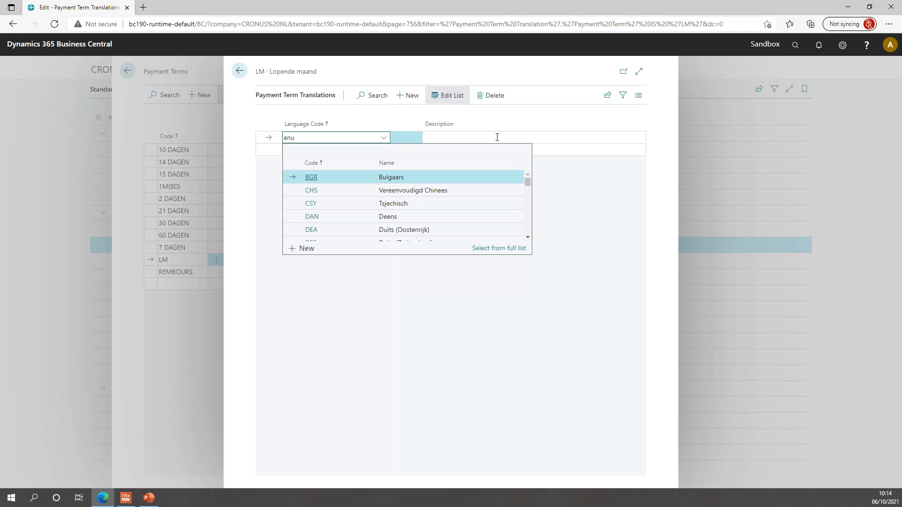
# Add an ENU translation with the description Current Month to the LM payment term, and return to the Standard Reports list.
pyautogui.press('Tab')
pyautogui.write('Current Mo')
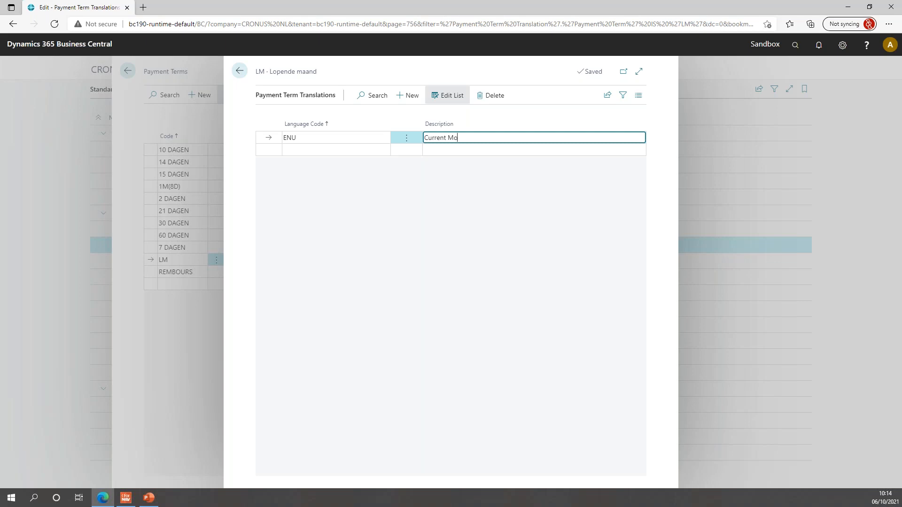
pyautogui.press('Down')
pyautogui.press('Up')
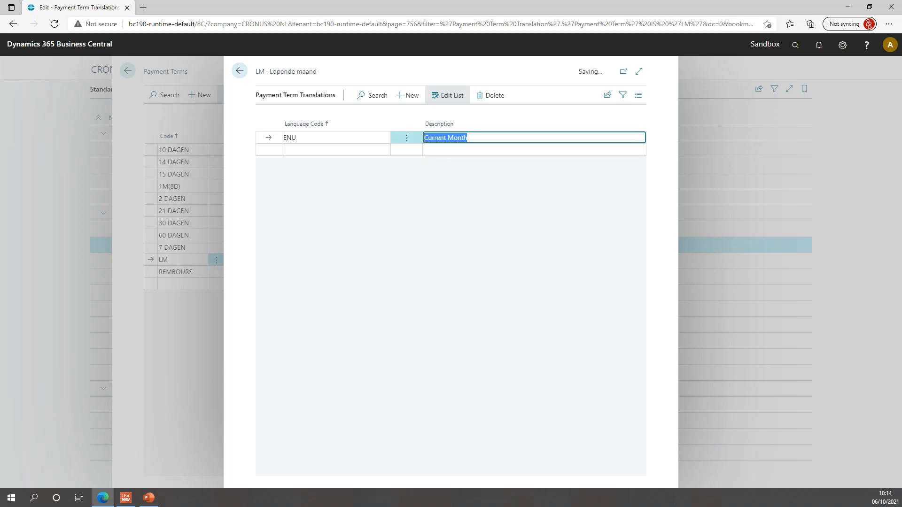
pyautogui.click(240, 71)
pyautogui.click(239, 71)
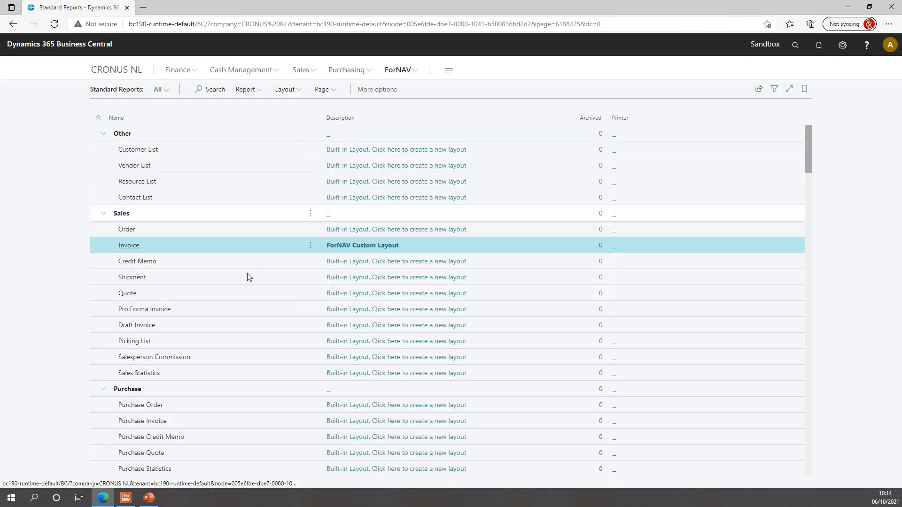
# Run the Invoice report from Standard Reports with the last used filters and preview it enlarged around the invoice header and lines.
pyautogui.click(257, 89)
pyautogui.click(258, 109)
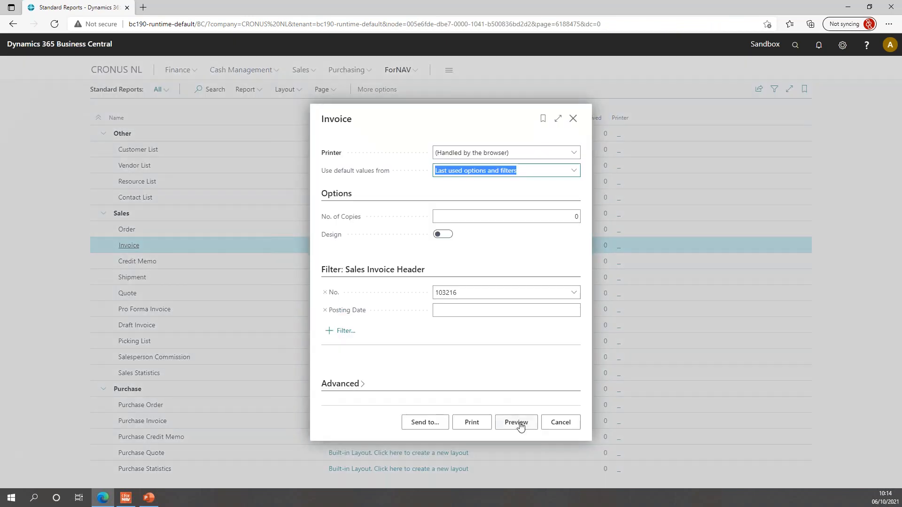
pyautogui.click(515, 421)
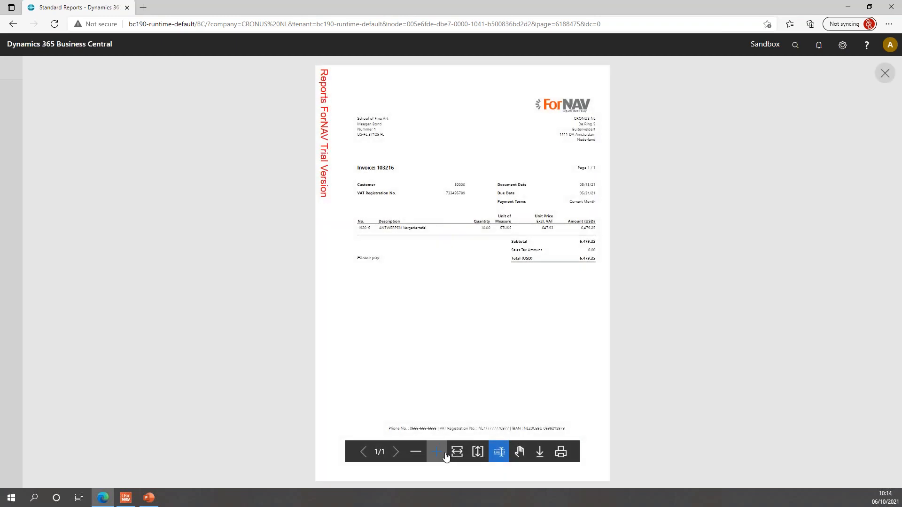
pyautogui.click(444, 454)
pyautogui.click(444, 454)
pyautogui.scroll(3, 564, 403)
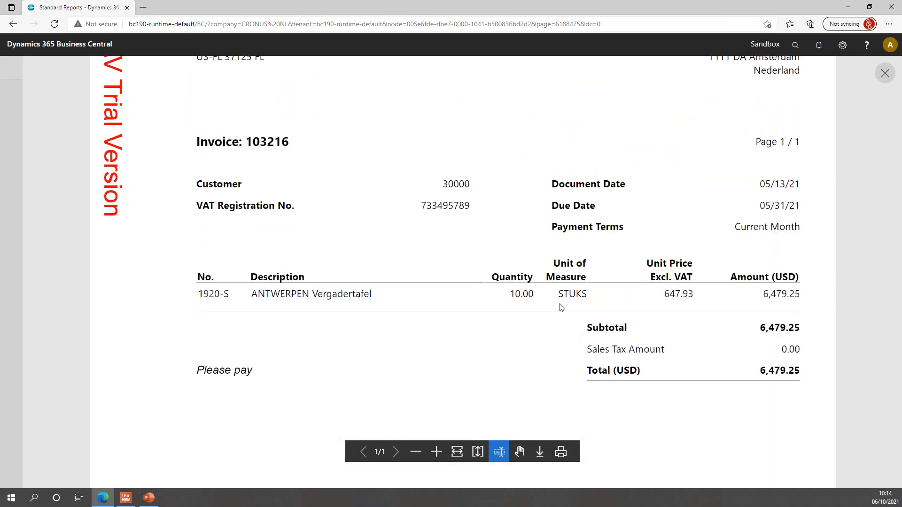
# Examine the Payment Terms text on the invoice preview, and switch to the Summary slide in PowerPoint.
pyautogui.moveTo(555, 225); pyautogui.dragTo(800, 226)
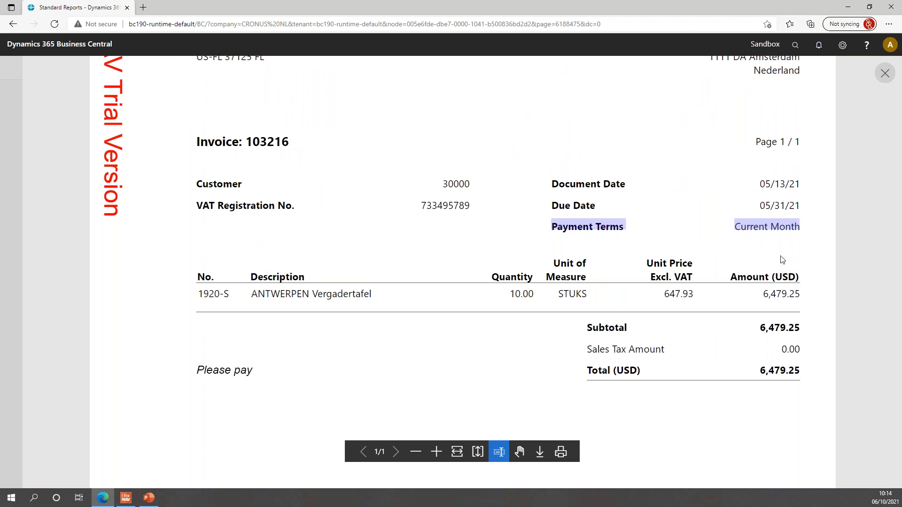
pyautogui.click(486, 241)
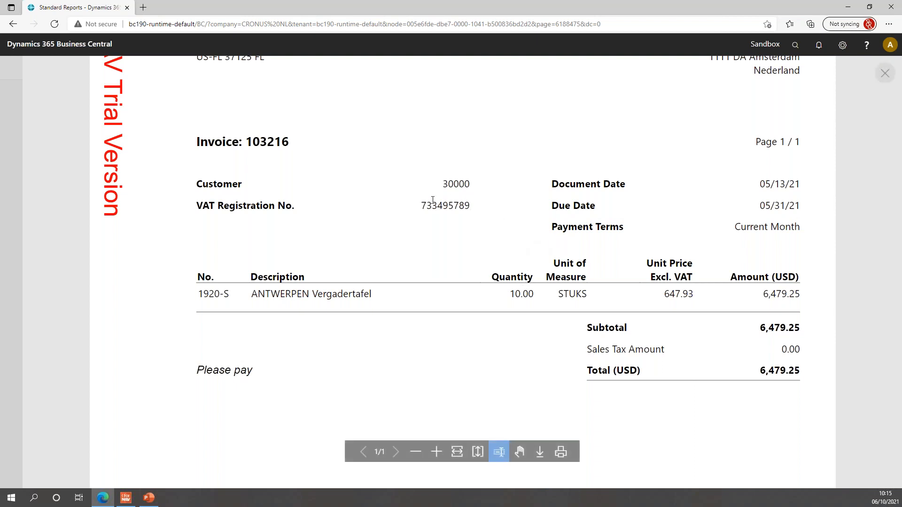
pyautogui.click(148, 501)
pyautogui.click(743, 358)
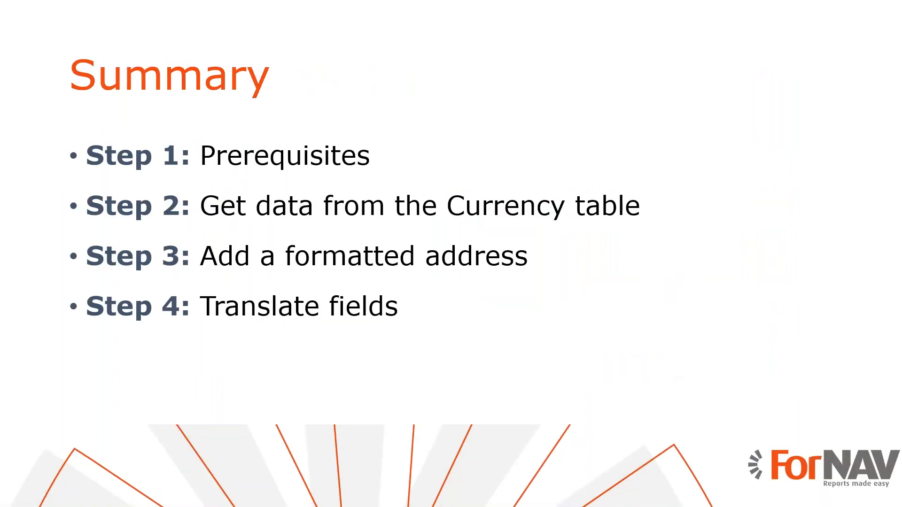